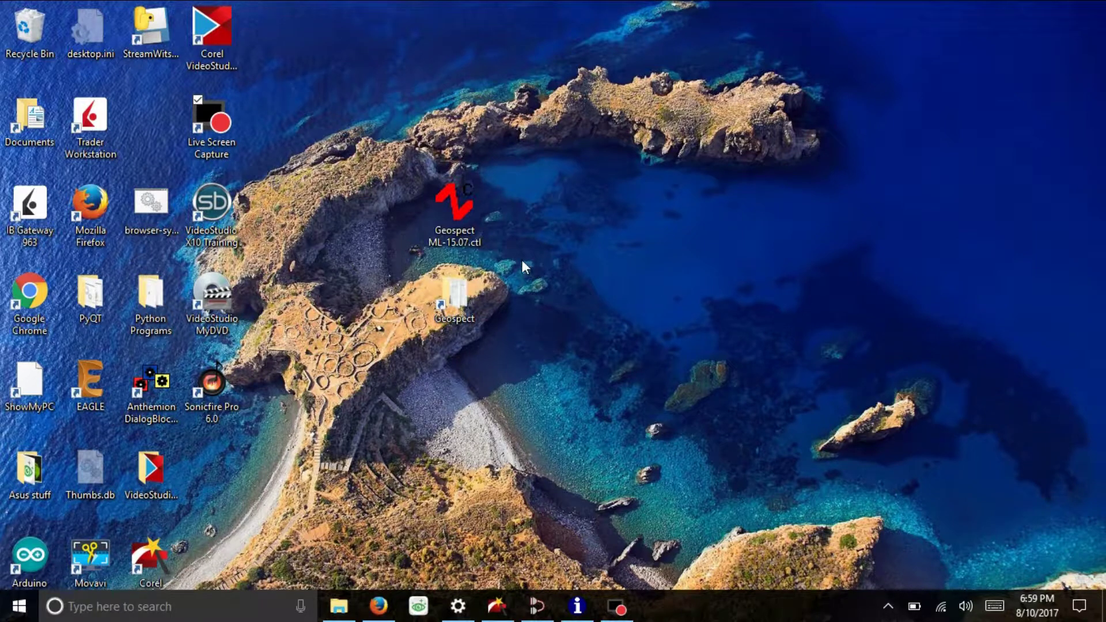
Step: Launch Geospect ML-15 from the Geospect ML-15.07.ctl desktop icon
double_click(462, 223)
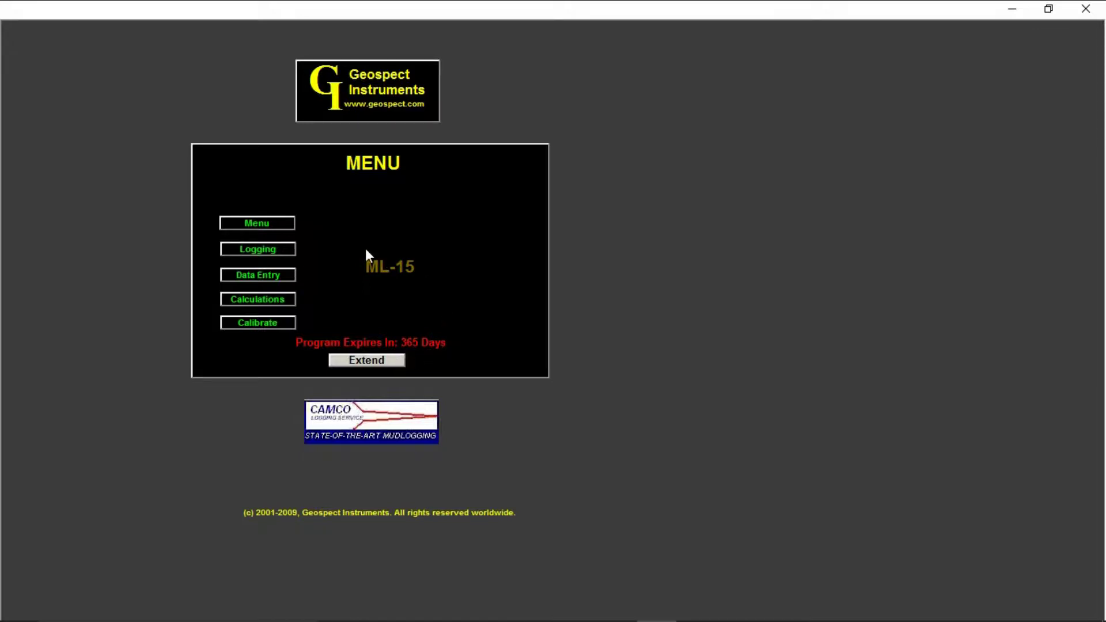
Step: Show the live Logging charts, toggle Pump 3 off and back on, and raise washout to 36.67 %
left_click(276, 252)
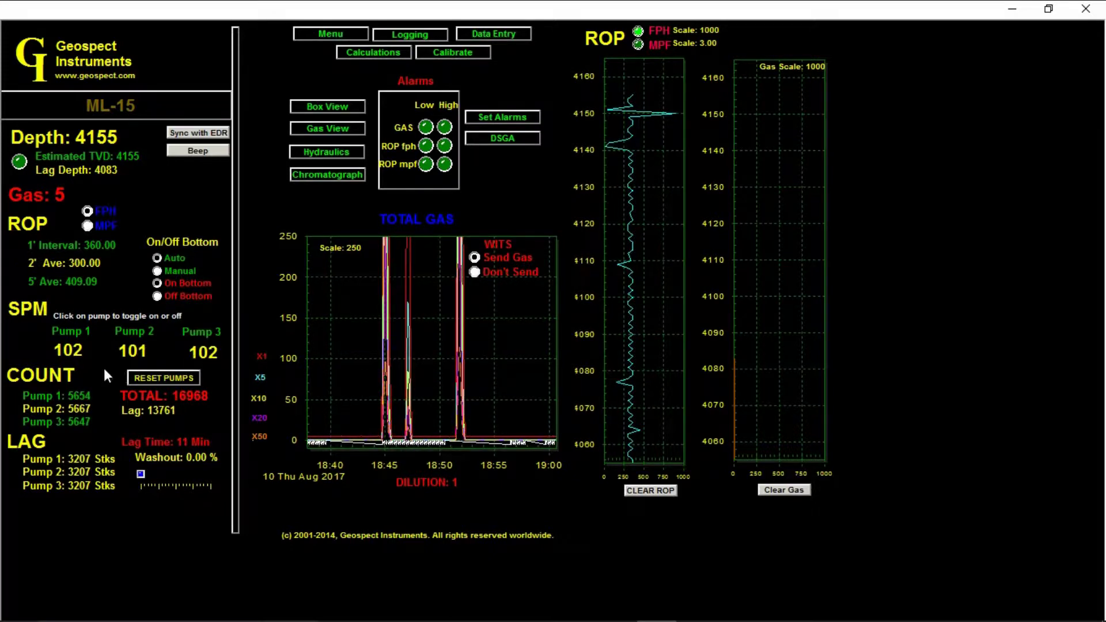
left_click(207, 347)
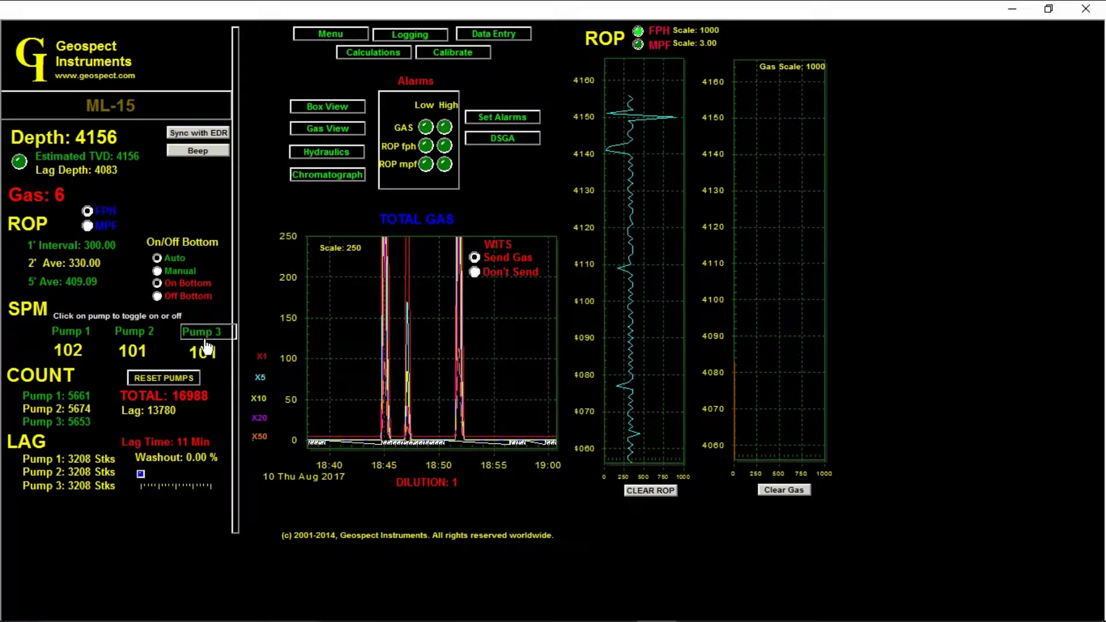
left_click(199, 346)
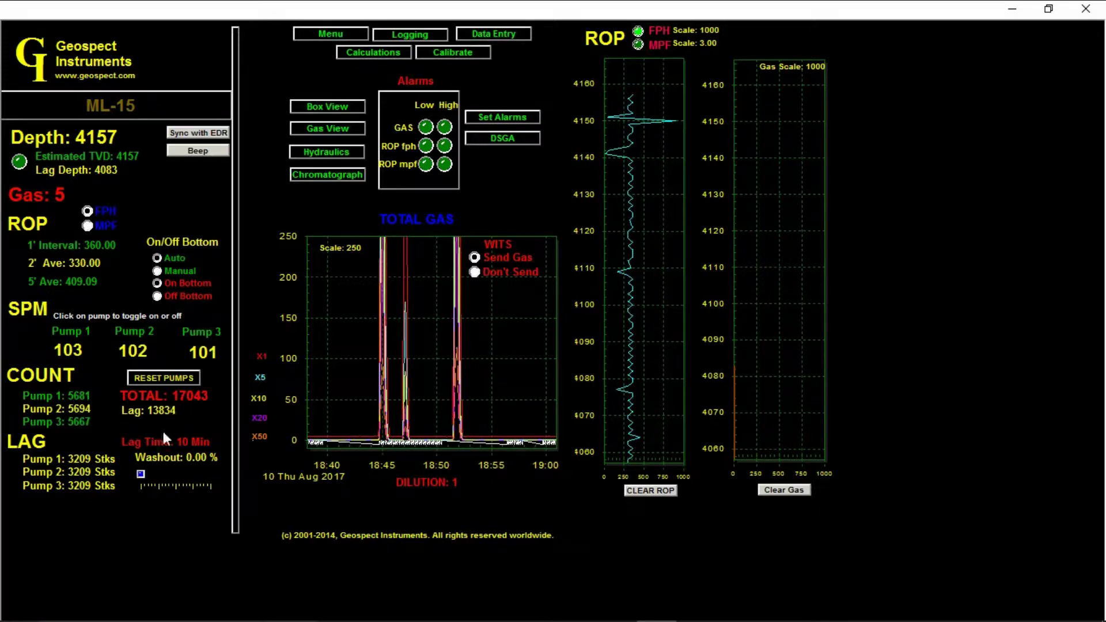
left_click(141, 473)
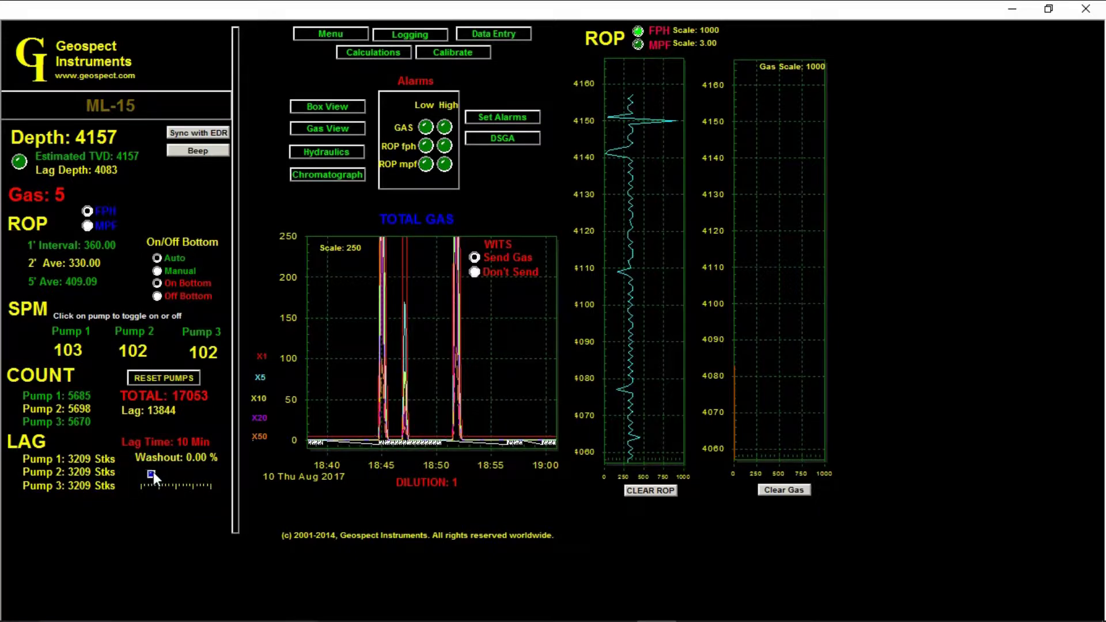
left_click_drag(159, 471, 165, 475)
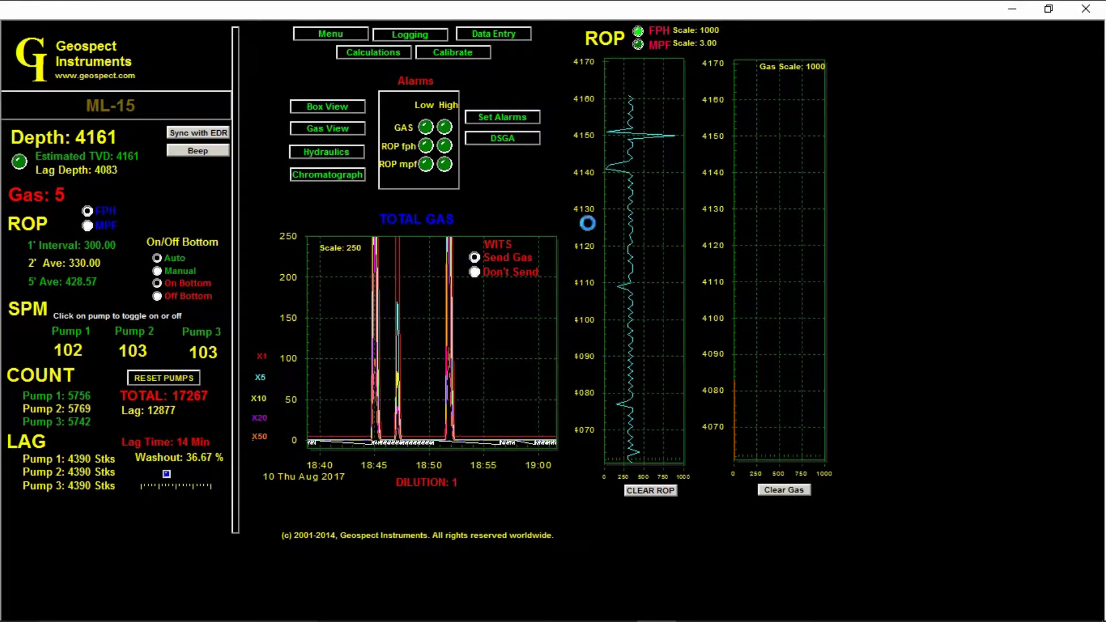
Step: Check the ALARMS settings, close them, and go to the Calibration Menu
left_click(513, 119)
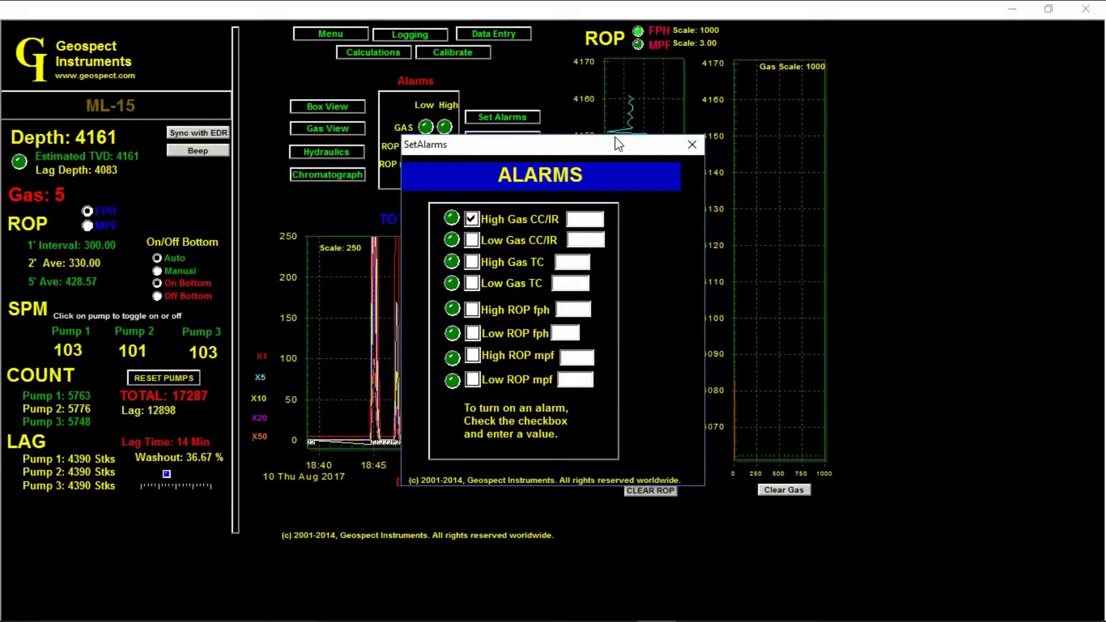
left_click(691, 144)
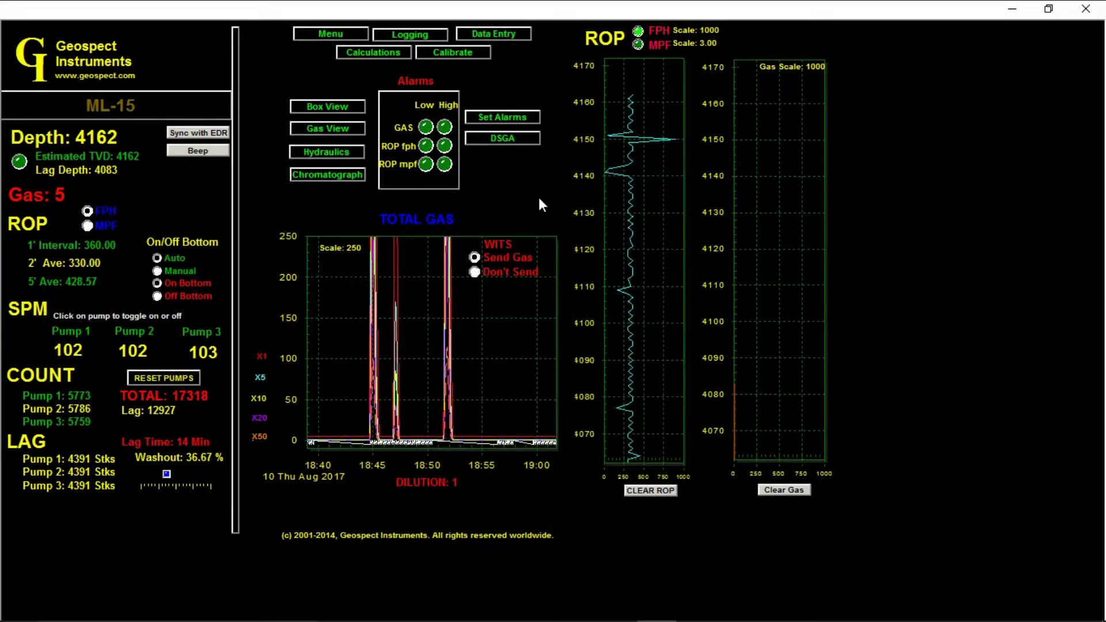
left_click(473, 53)
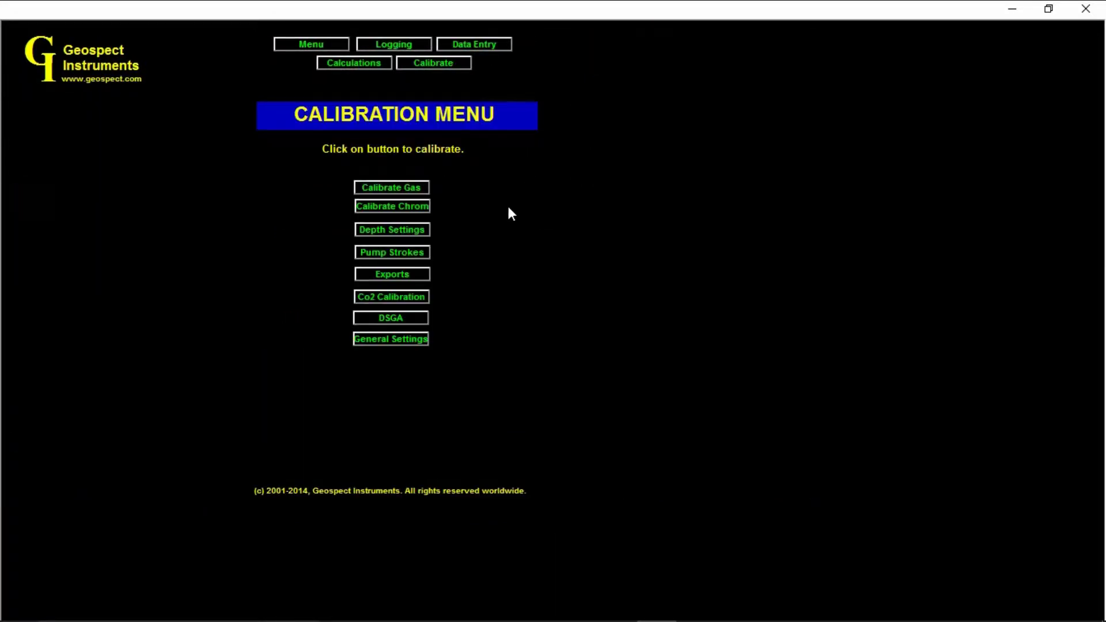
Step: Open the Chromatograph % Calibration screen and auto-zero the chromatograph baseline
left_click(417, 211)
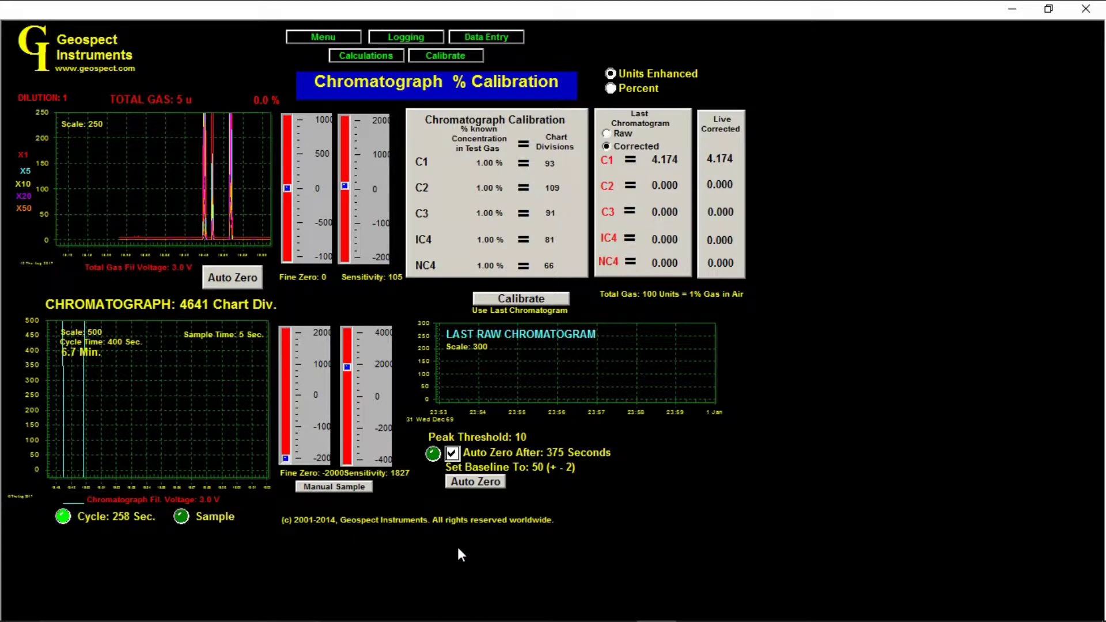
left_click(476, 482)
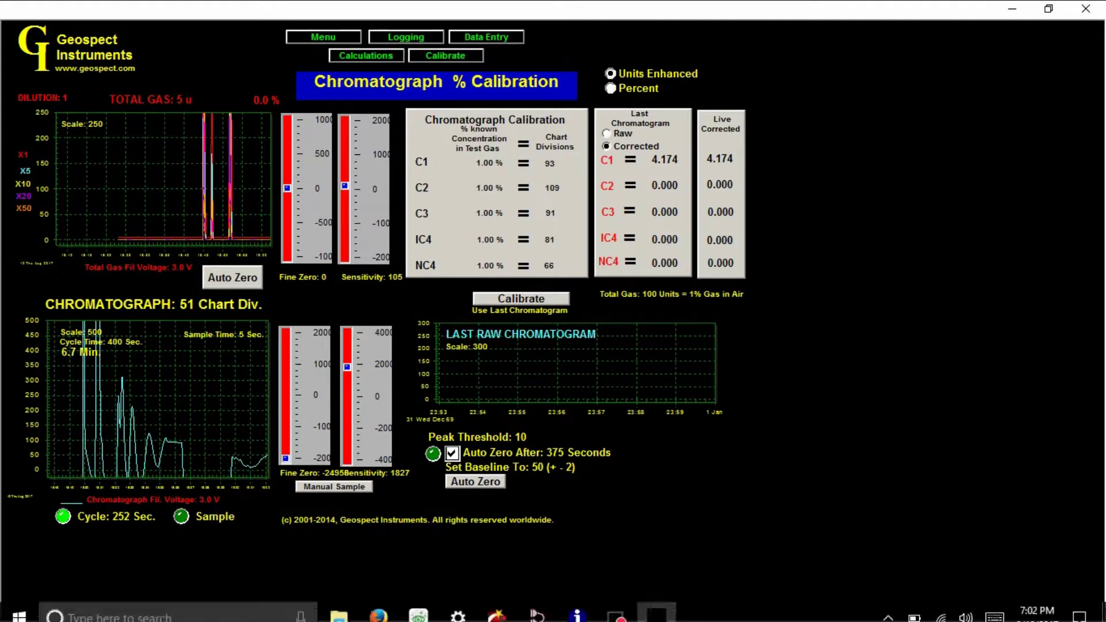
mouse_move(577, 606)
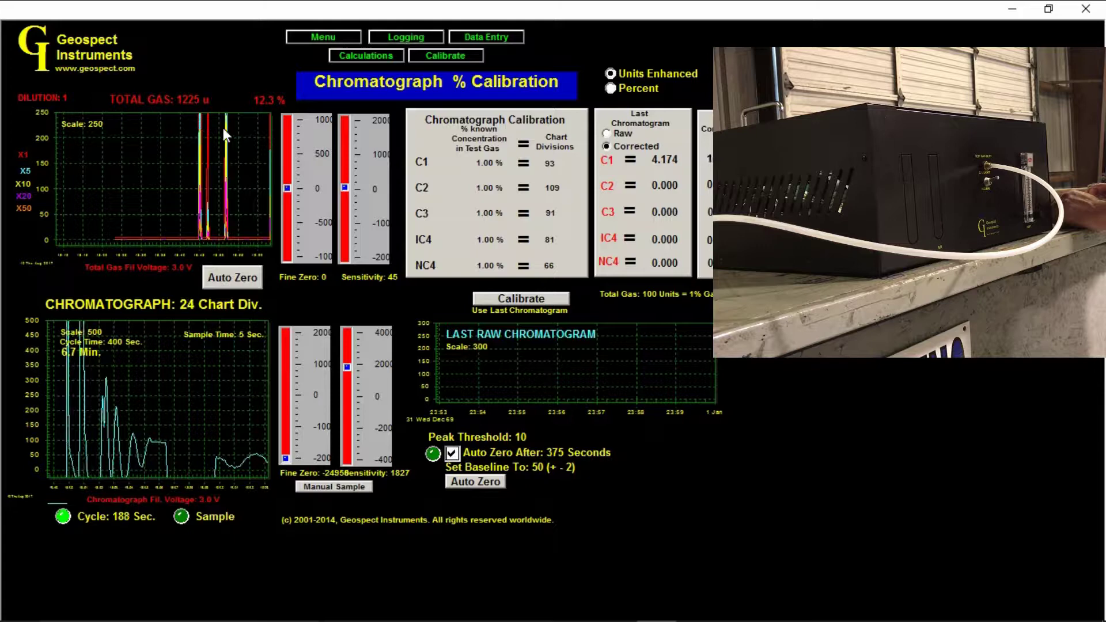
Step: Take a manual chromatograph sample of the flowing test gas to record a new C1 peak
left_click(367, 490)
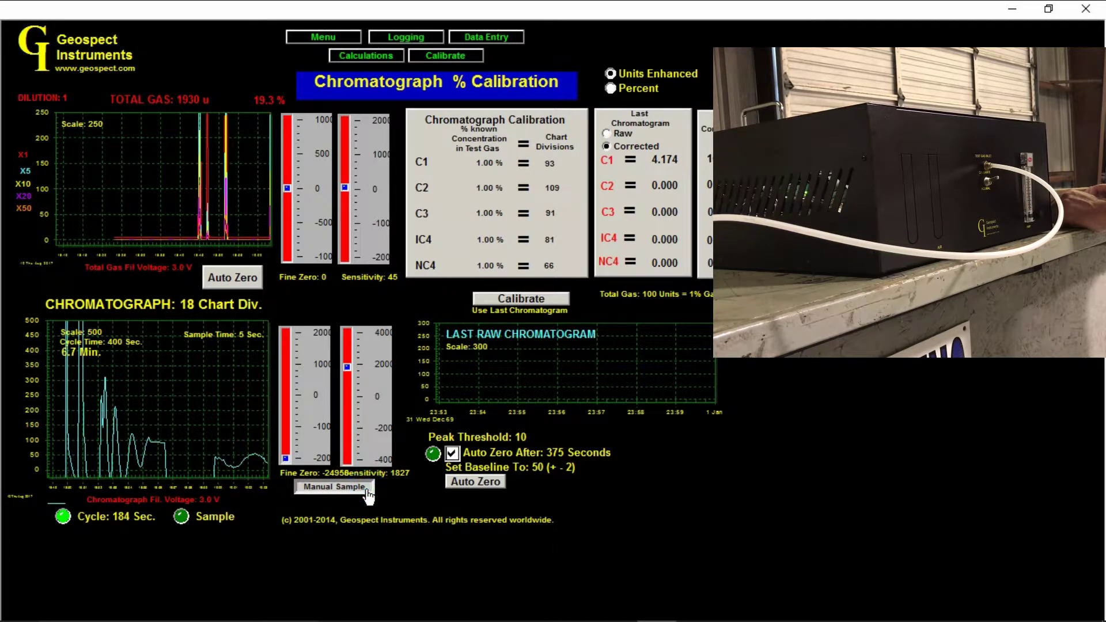
left_click(364, 491)
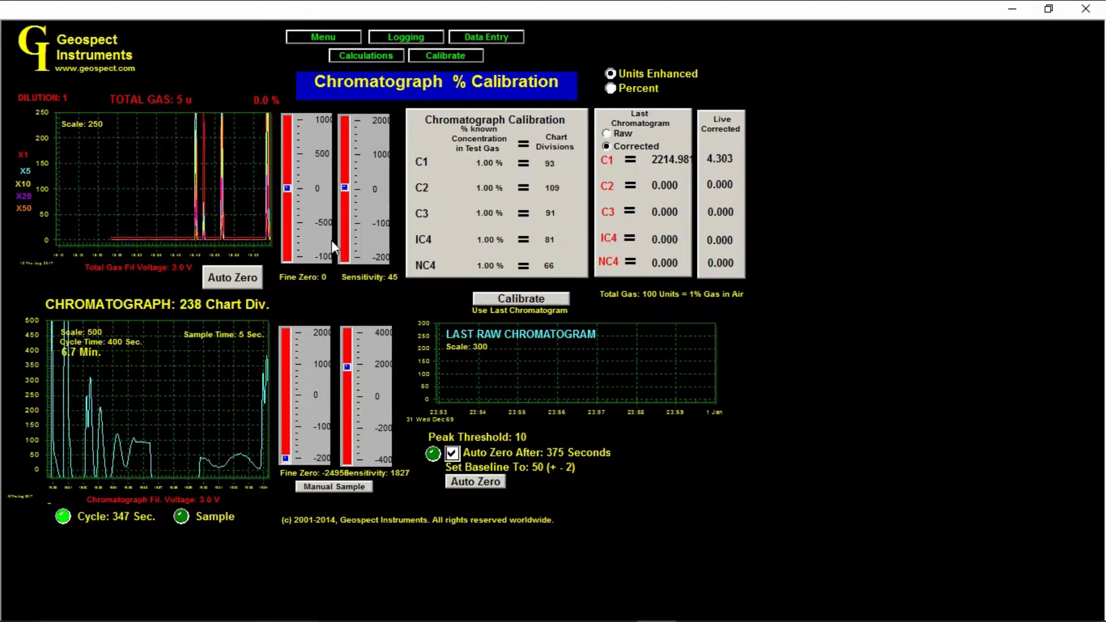
Step: Try total gas sensitivity values of 25, 15, and then 12
left_click(354, 279)
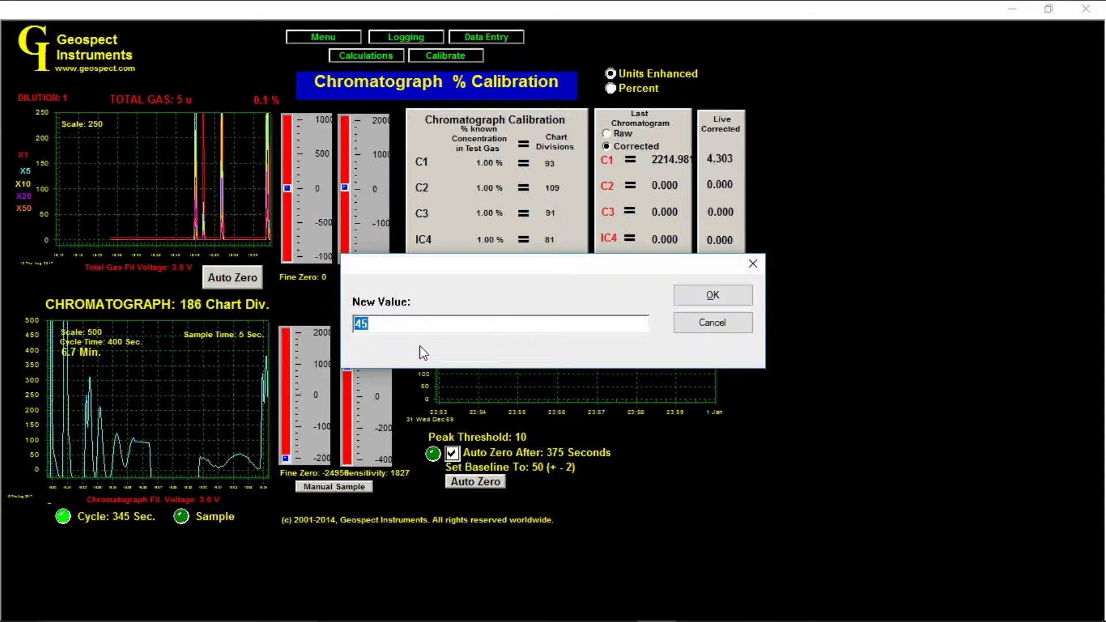
type("25")
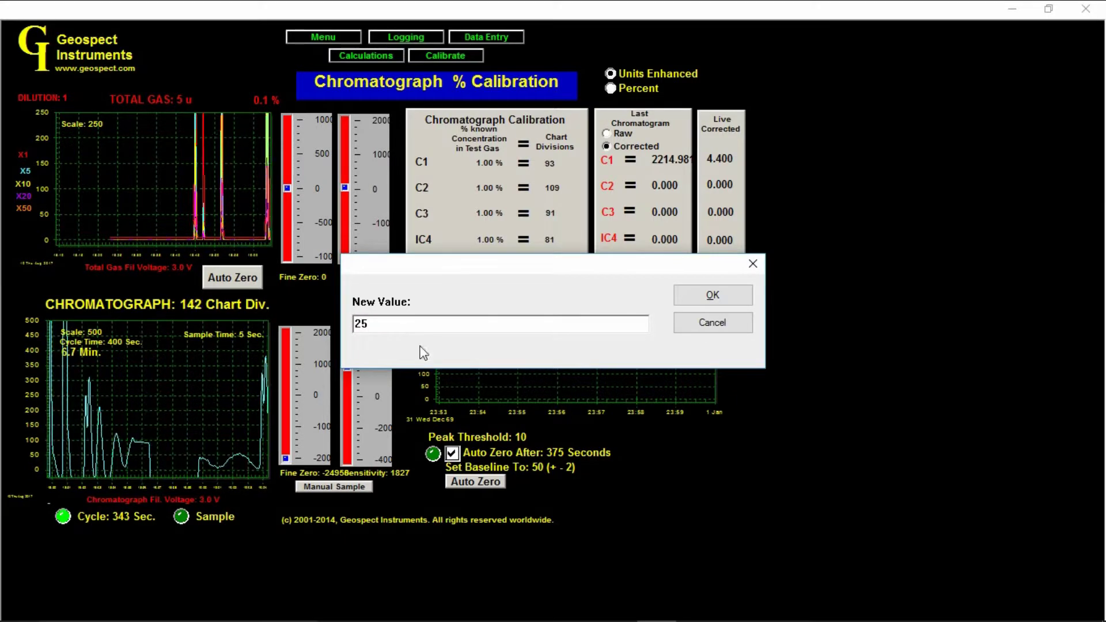
key("Return")
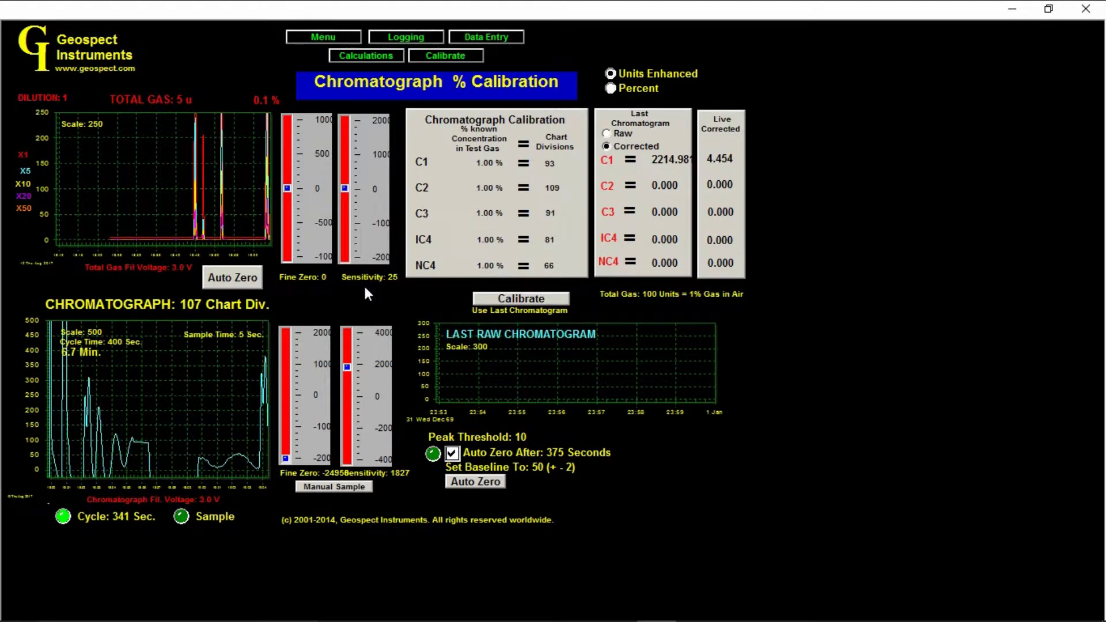
left_click(364, 279)
type("15")
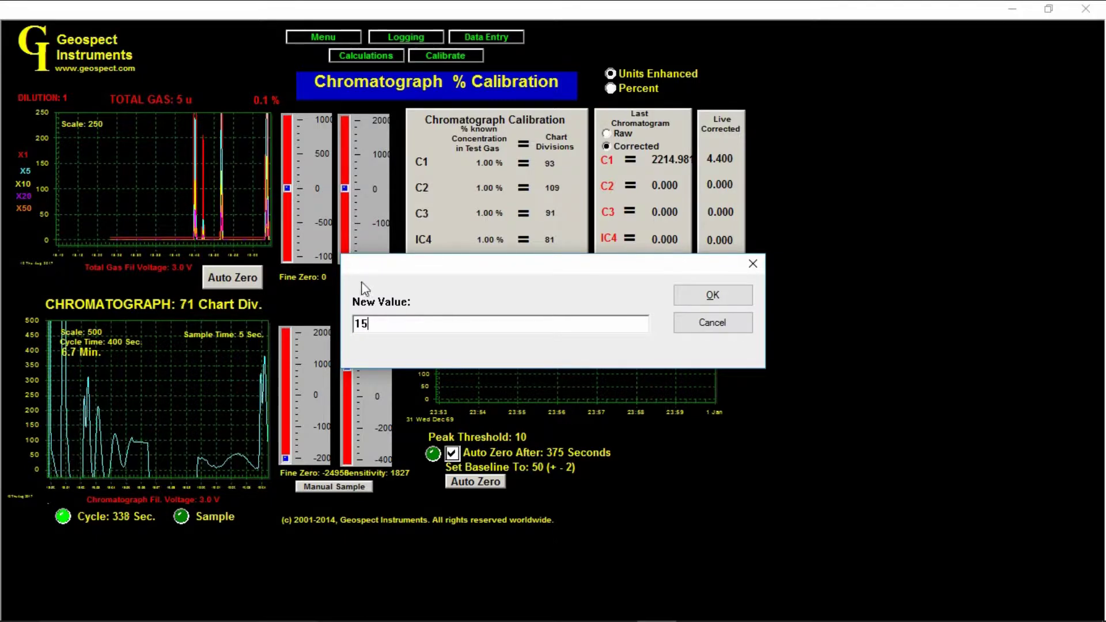
key("Return")
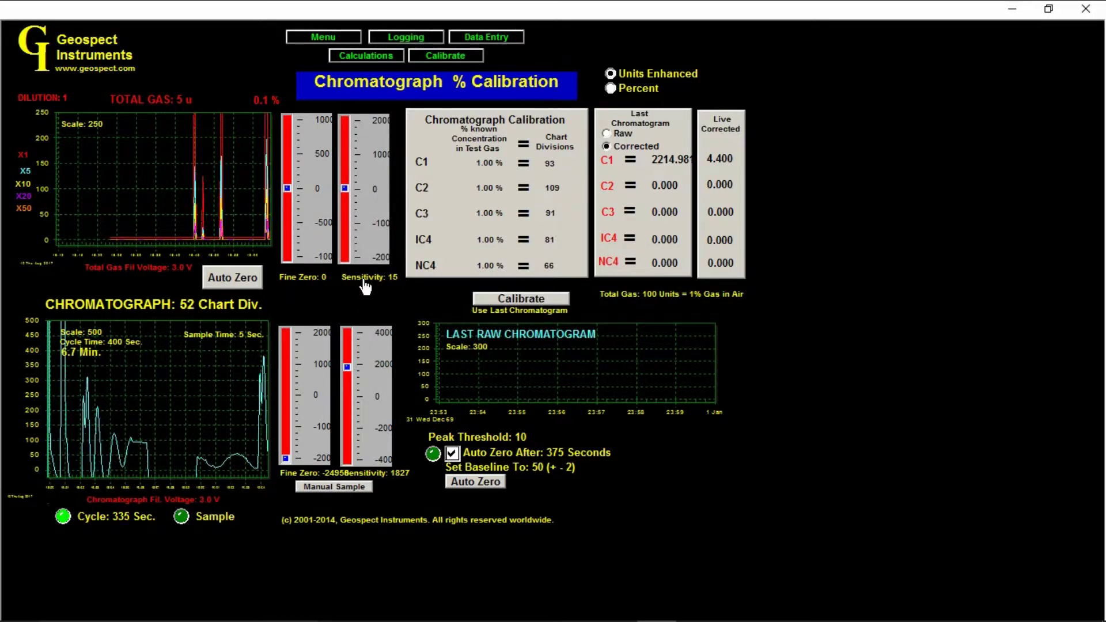
left_click(362, 278)
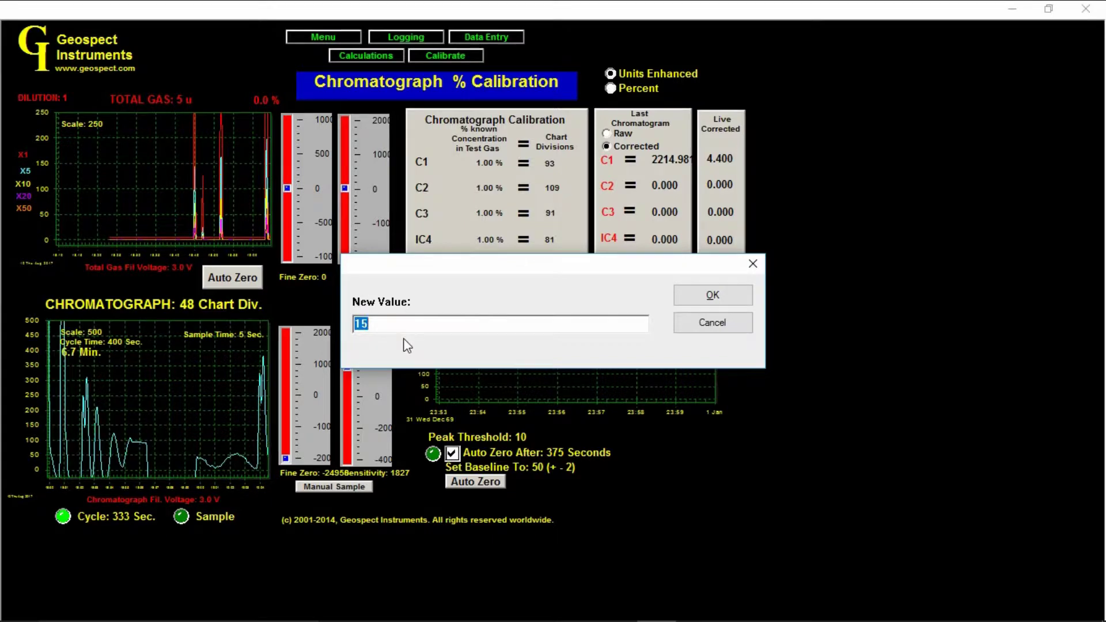
type("12")
key("Return")
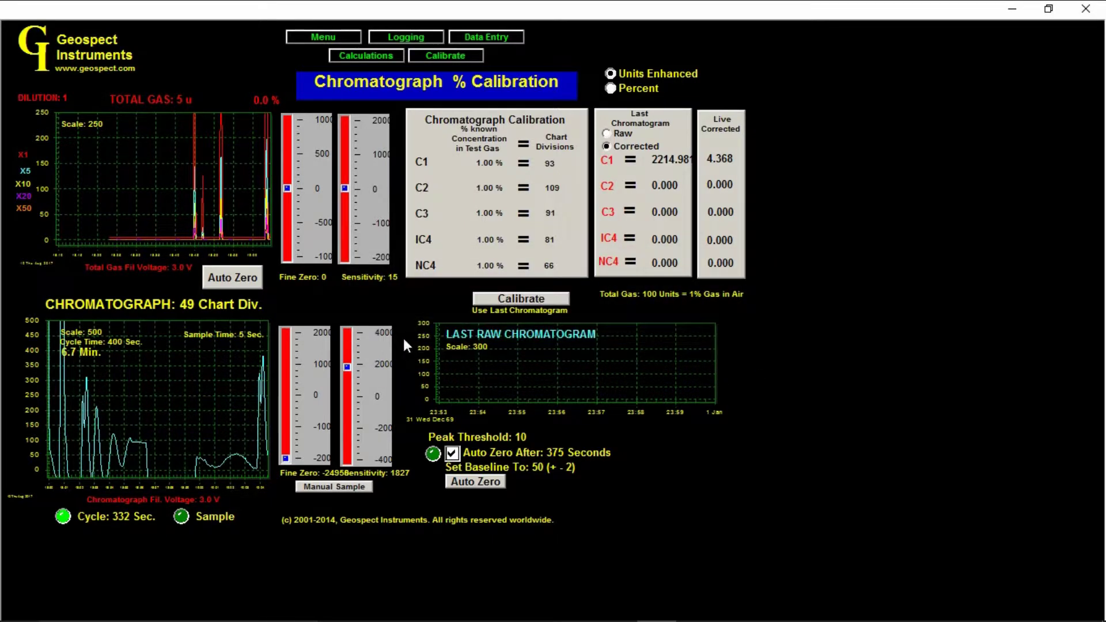
Step: Set the total gas chart scale to 1000
left_click(93, 131)
type("50")
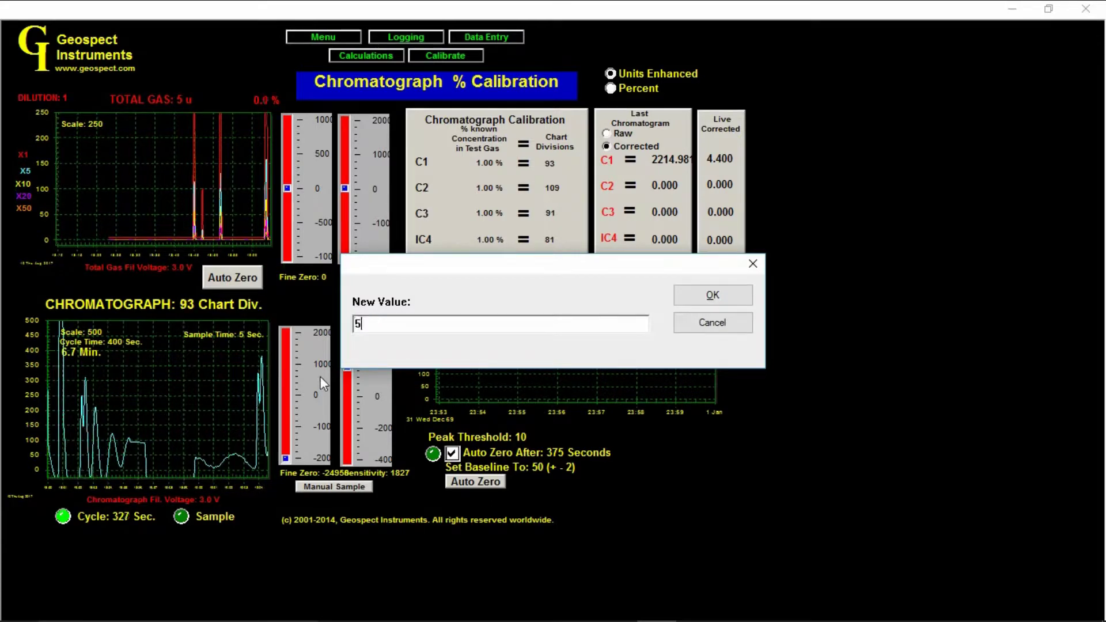
key("BackSpace")
key("BackSpace")
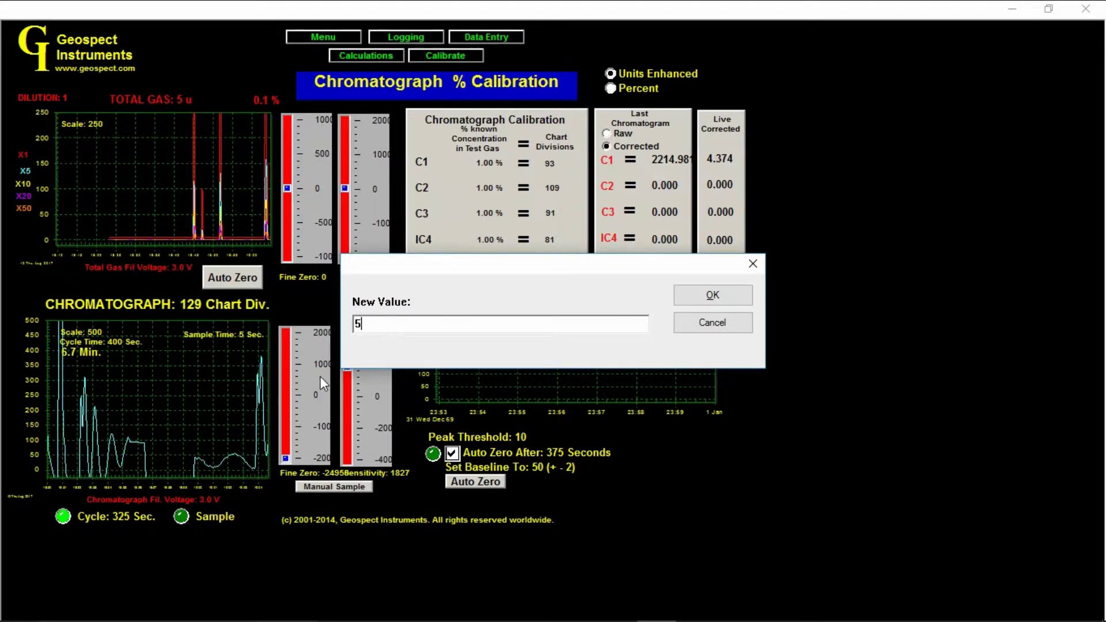
type("1000")
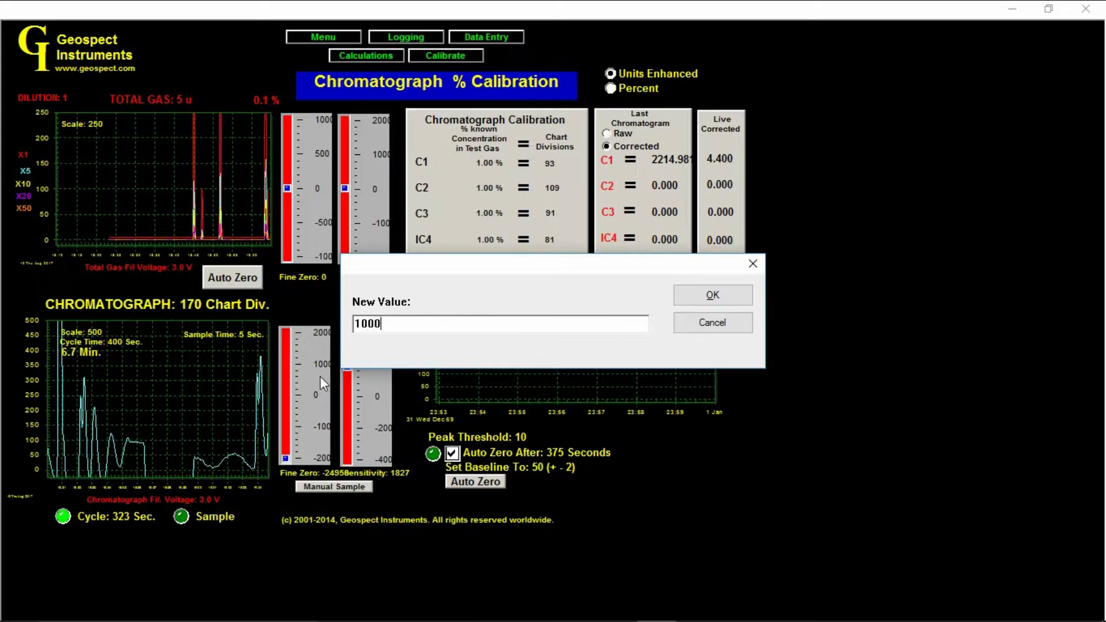
key("Return")
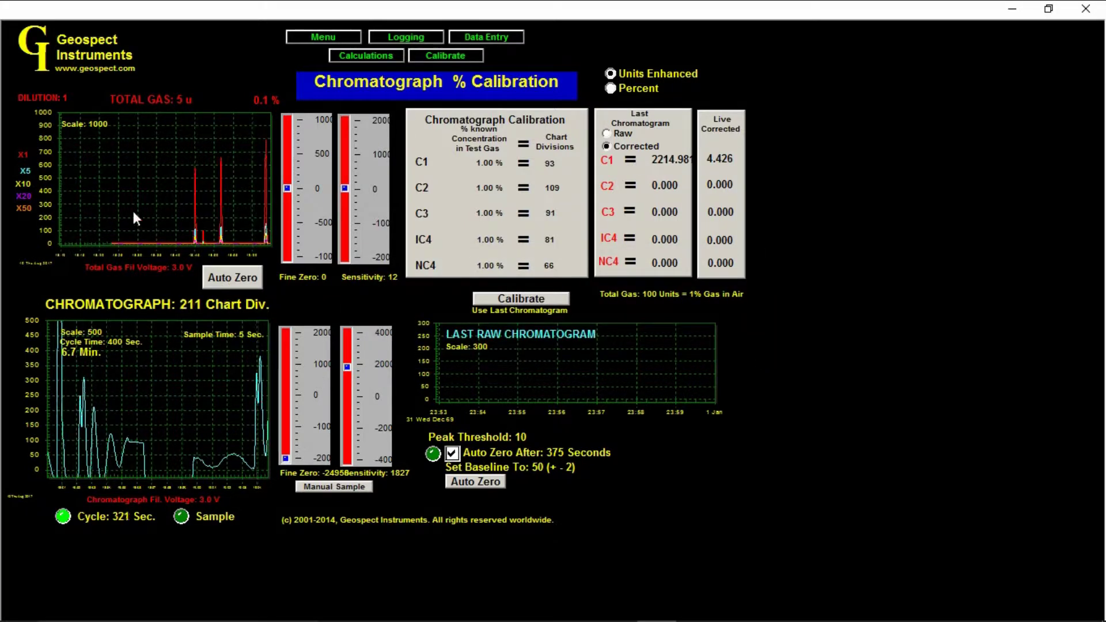
left_click(87, 134)
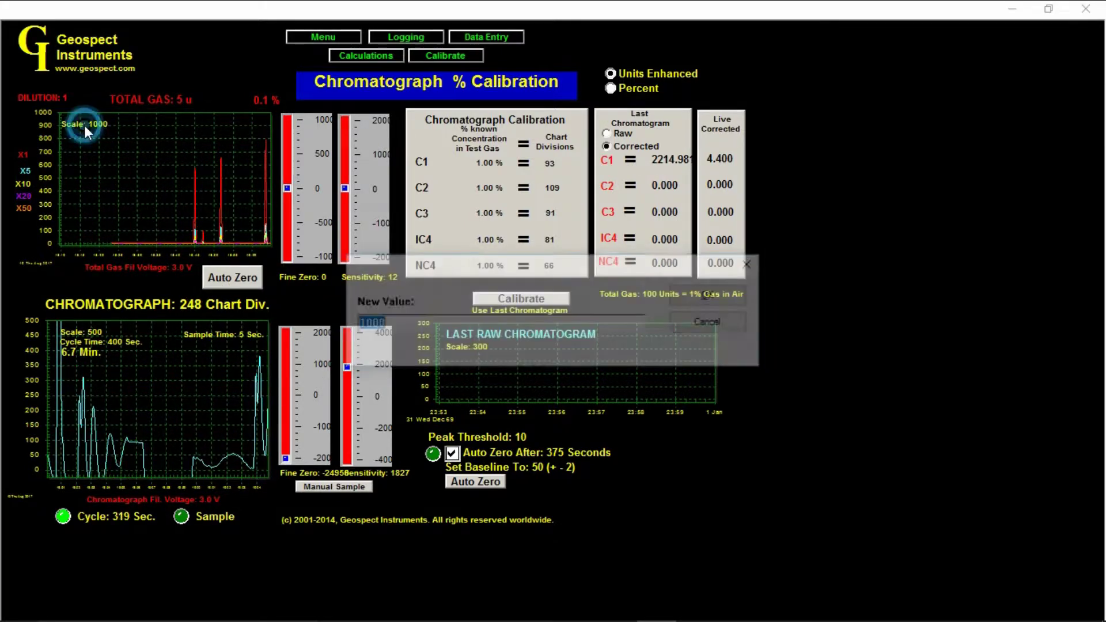
left_click(753, 266)
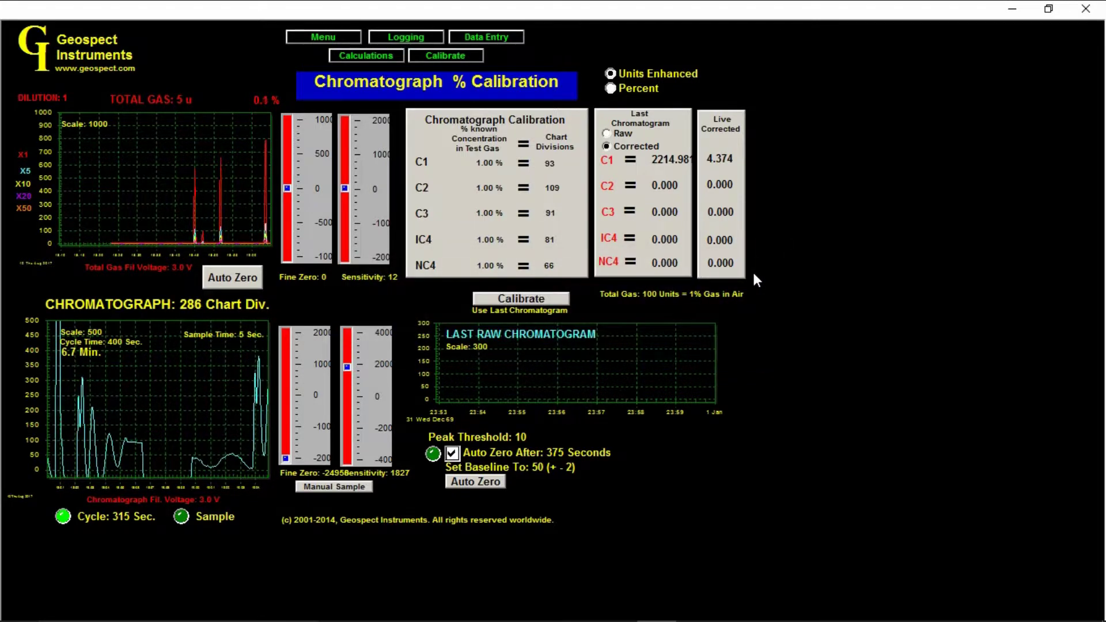
Step: Set the chromatograph sensitivity to 10, then settle on 8
left_click(362, 278)
type("10")
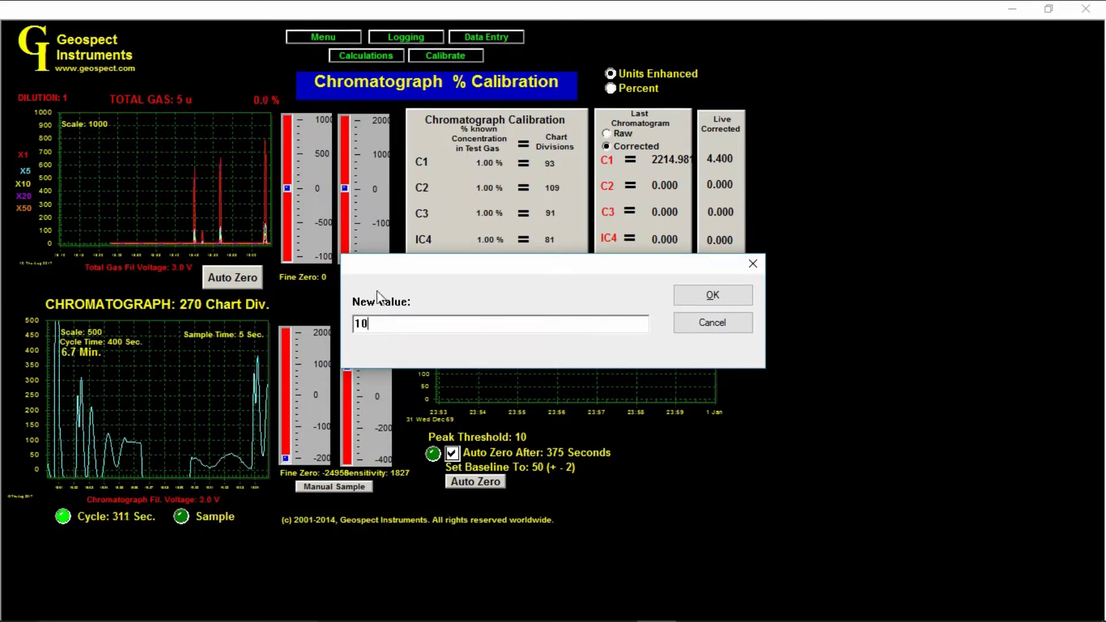
key("Return")
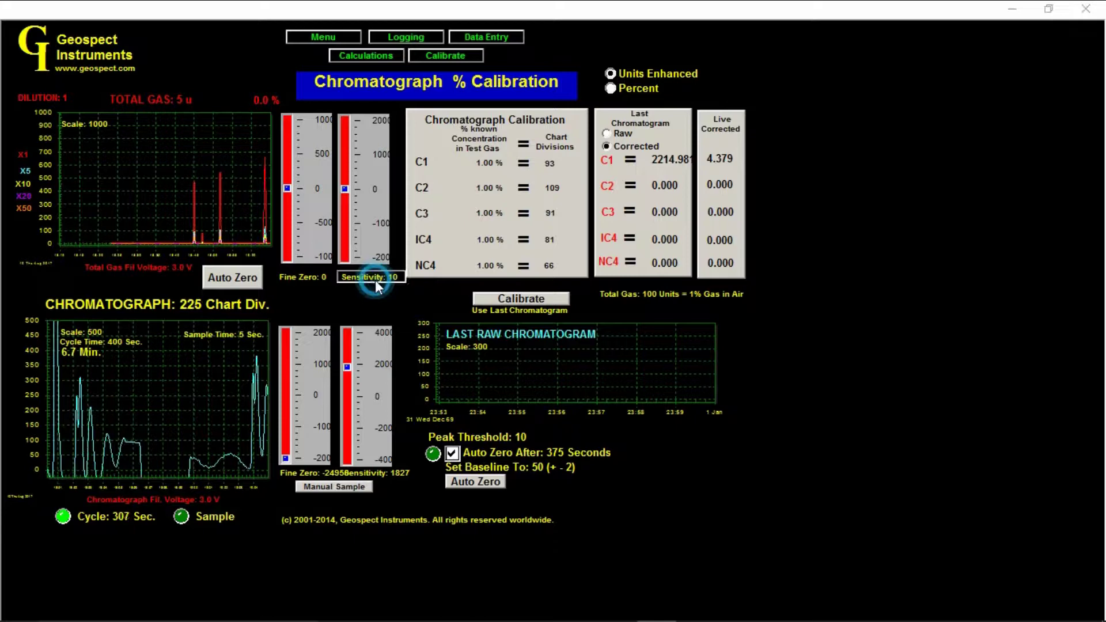
left_click(377, 284)
type("8")
key("Return")
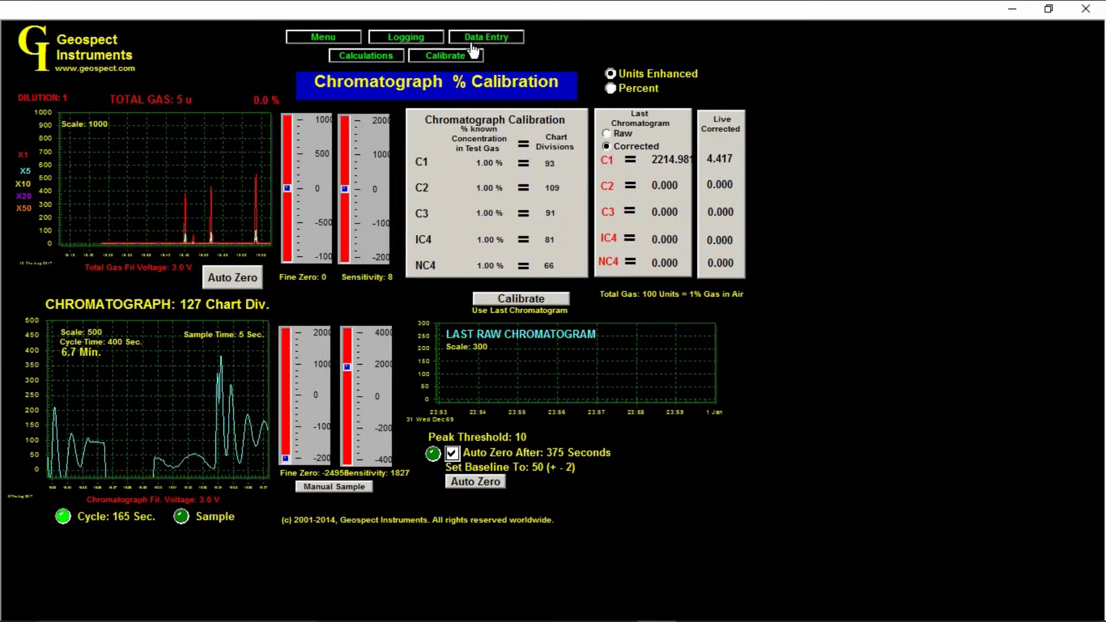
Step: Go to Exports in the Calibration Menu to view the export settings
left_click(461, 60)
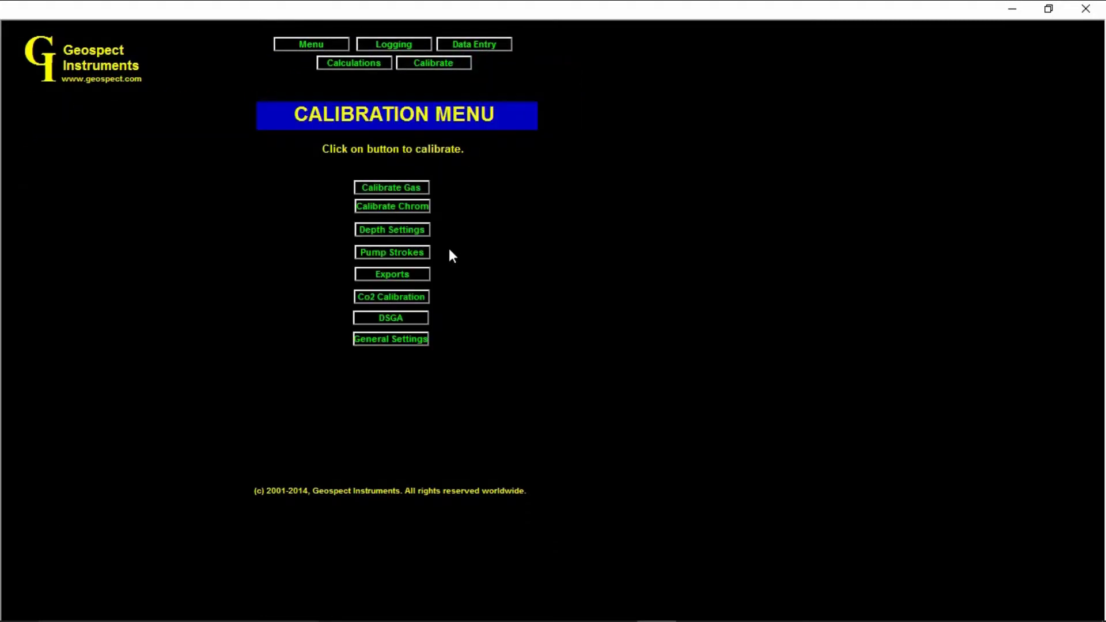
left_click(407, 275)
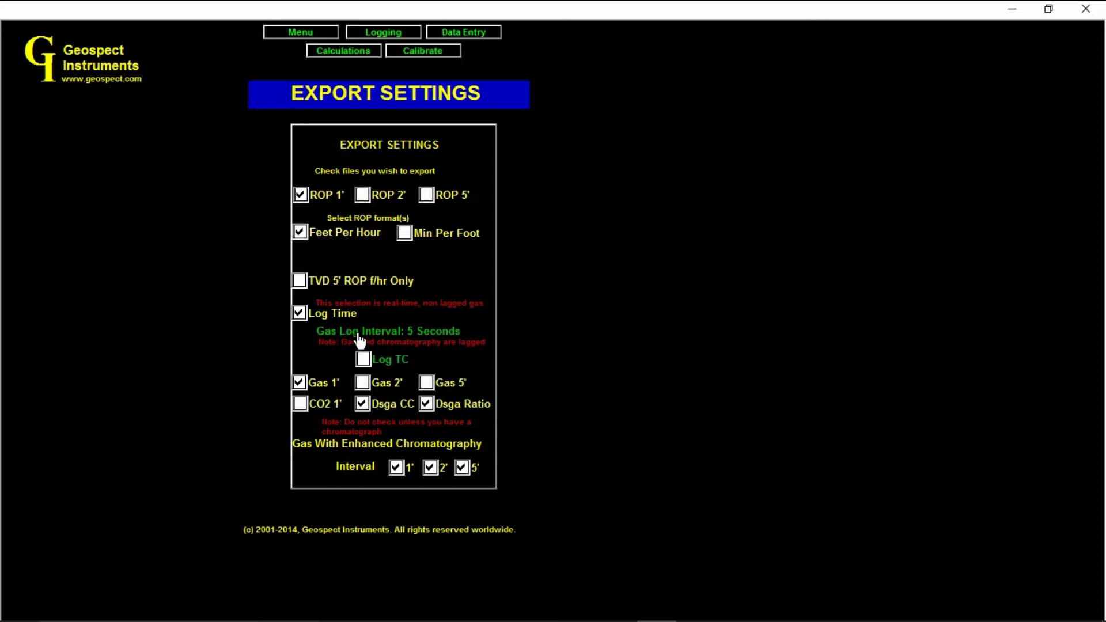
Step: Set the gas log interval to 10 seconds
left_click(391, 332)
type("1")
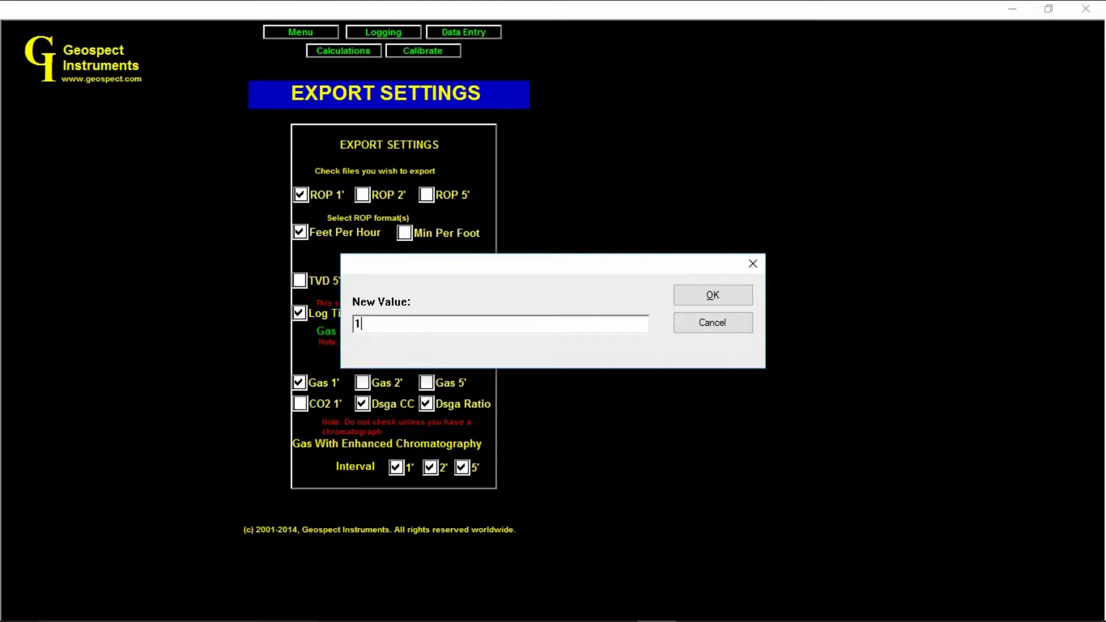
type("0")
left_click(741, 296)
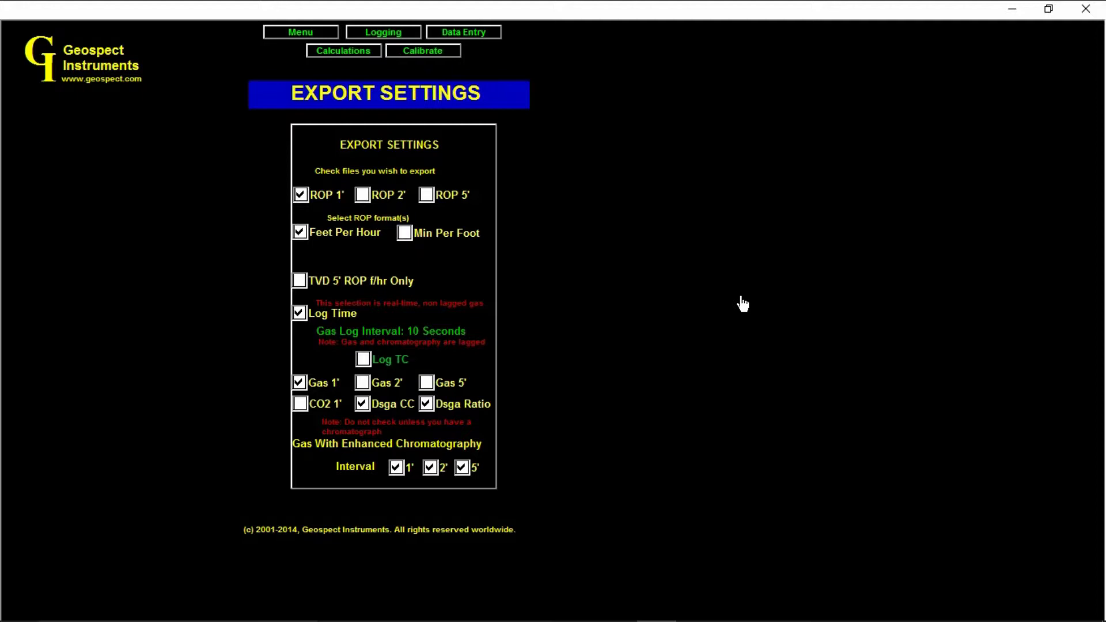
Step: Stop exporting Dsga Ratio, Dsga CC, and the 2' and 5' chromatography intervals
left_click(424, 404)
left_click(372, 404)
left_click(431, 468)
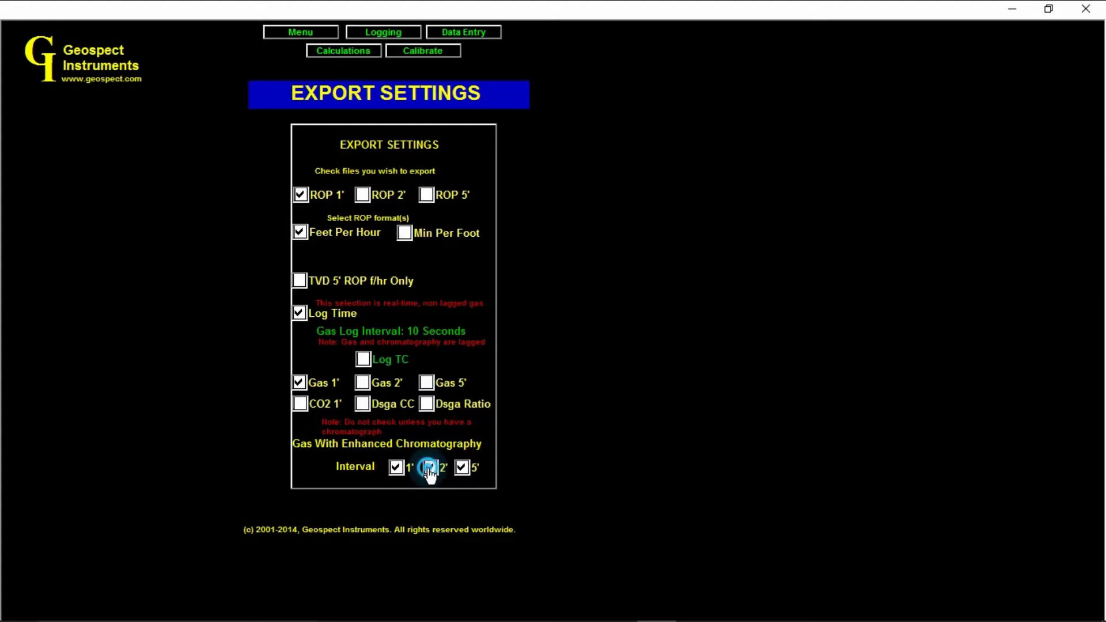
left_click(463, 468)
Step: Minimize Geospect and open the C:\Geospect export folder from its desktop shortcut
left_click(1014, 16)
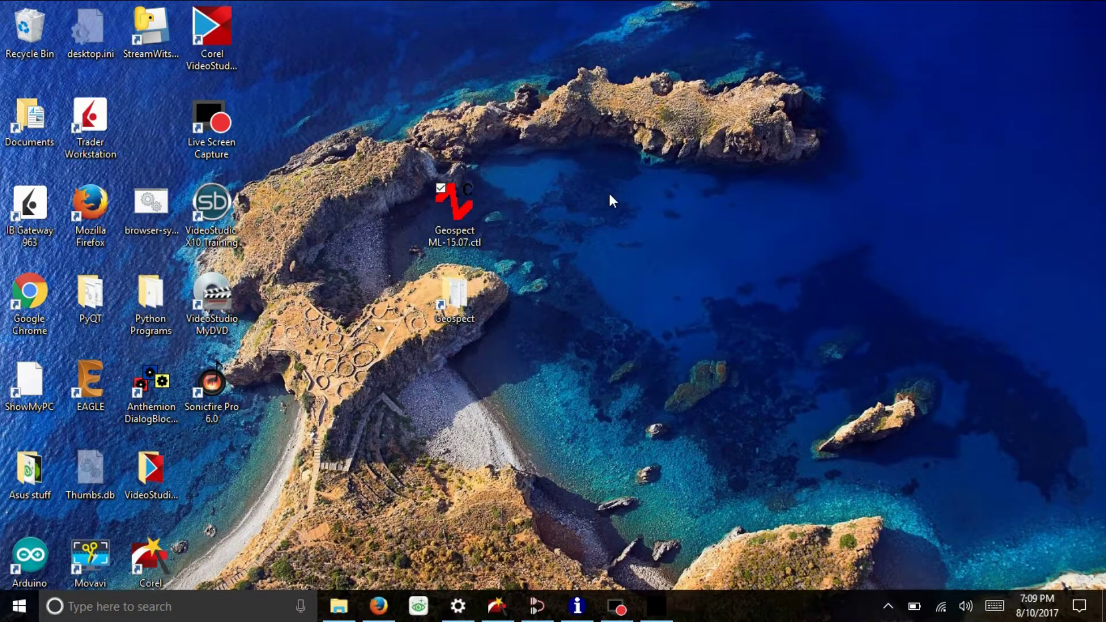
left_click(461, 296)
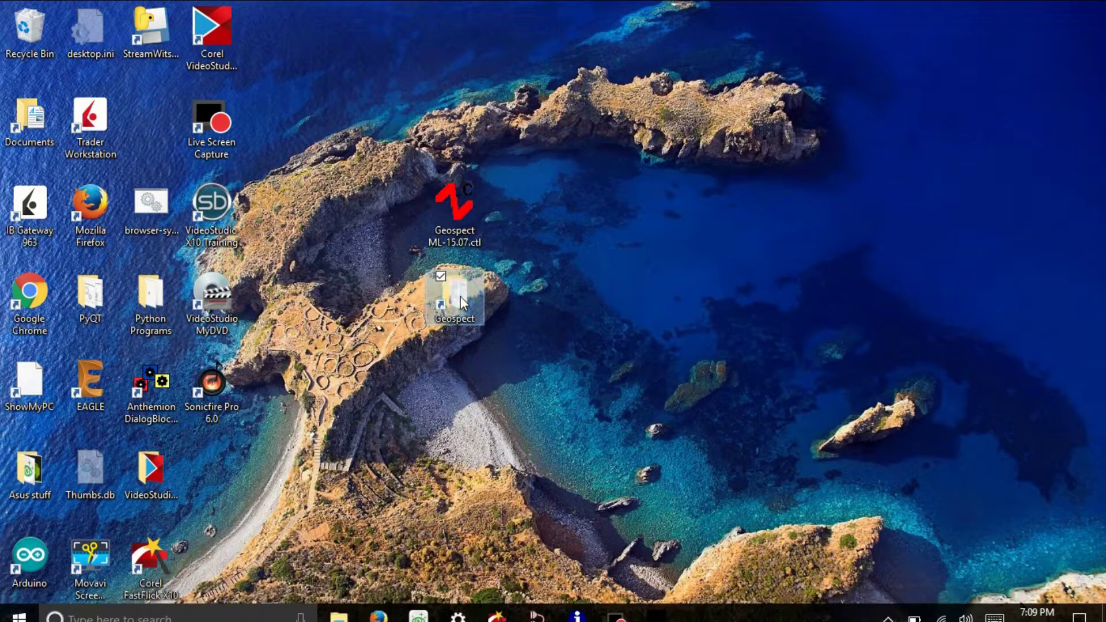
double_click(461, 296)
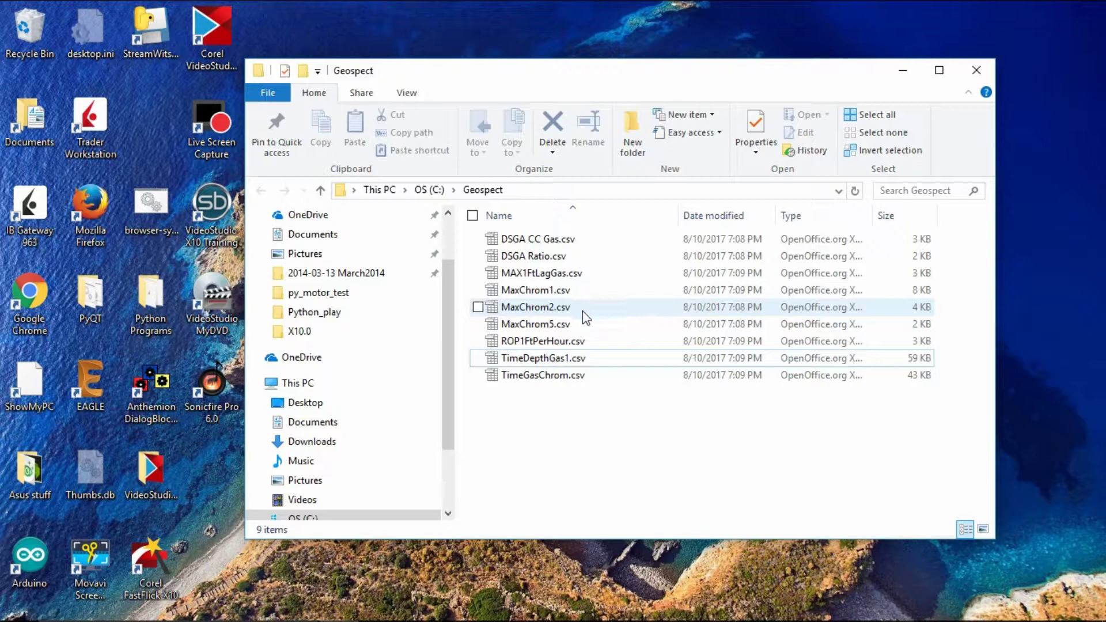
Step: Open ROP1FtPerHour.csv in Calc as comma-separated data, review its rows, and close it
double_click(583, 342)
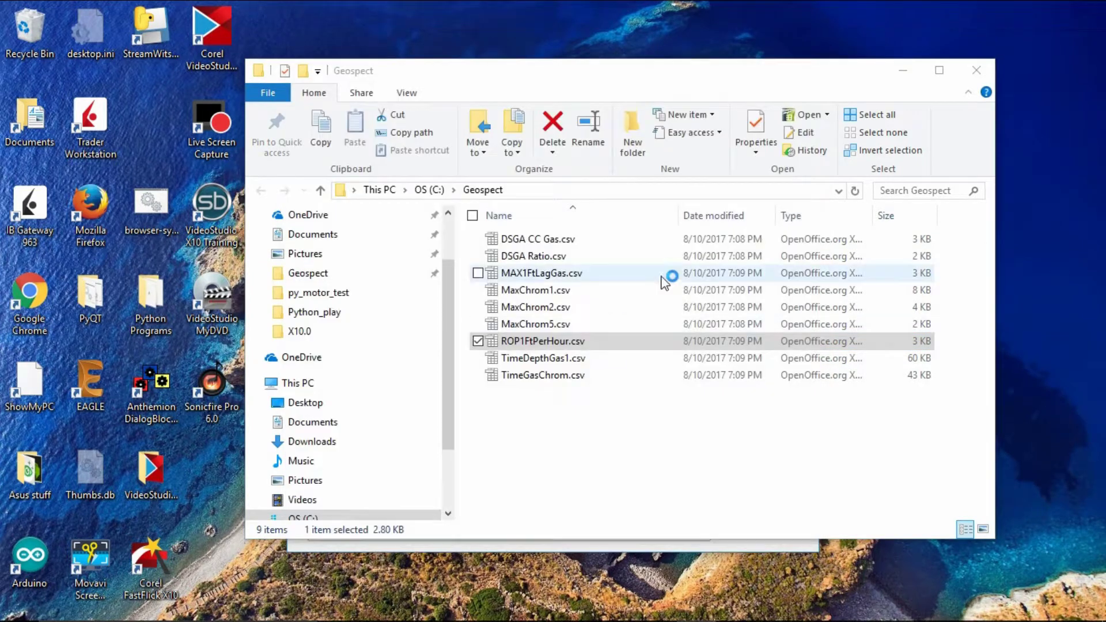
mouse_move(663, 619)
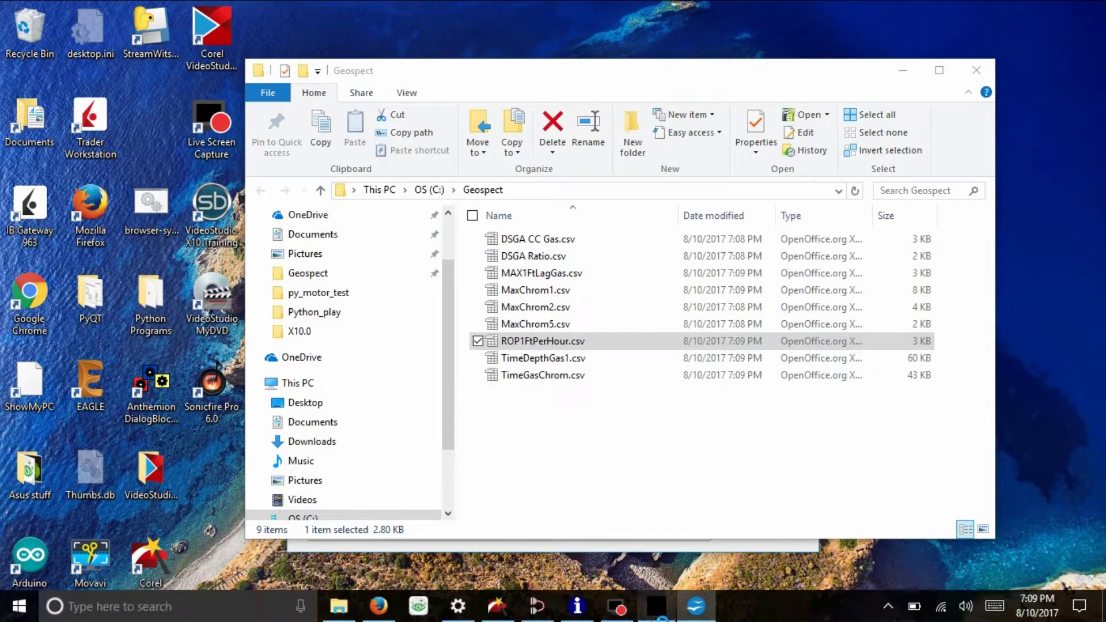
left_click(696, 609)
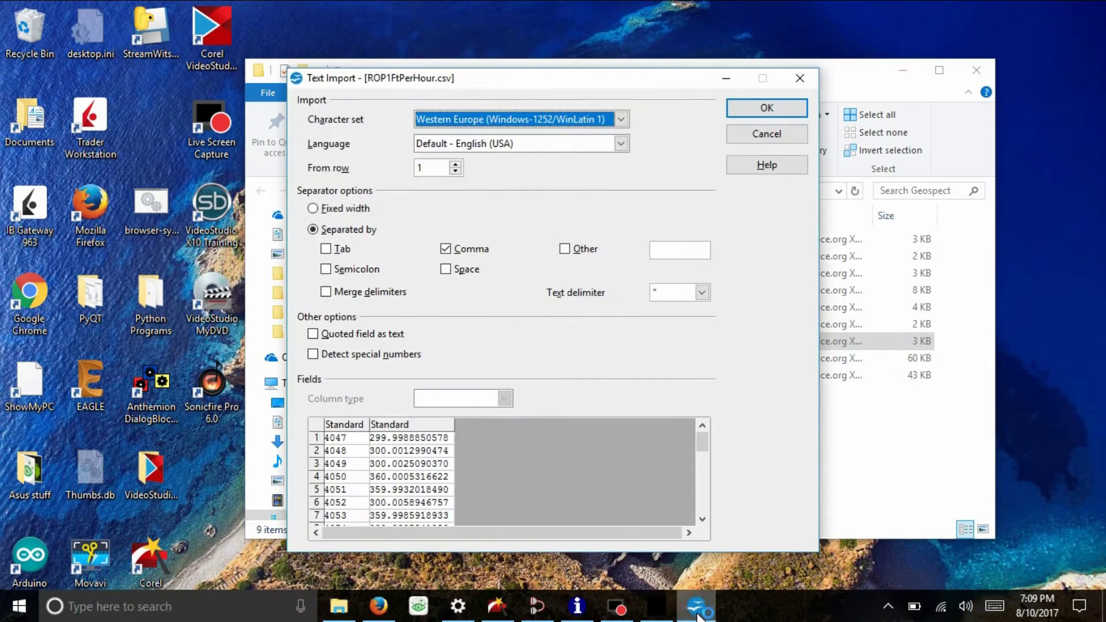
left_click(767, 109)
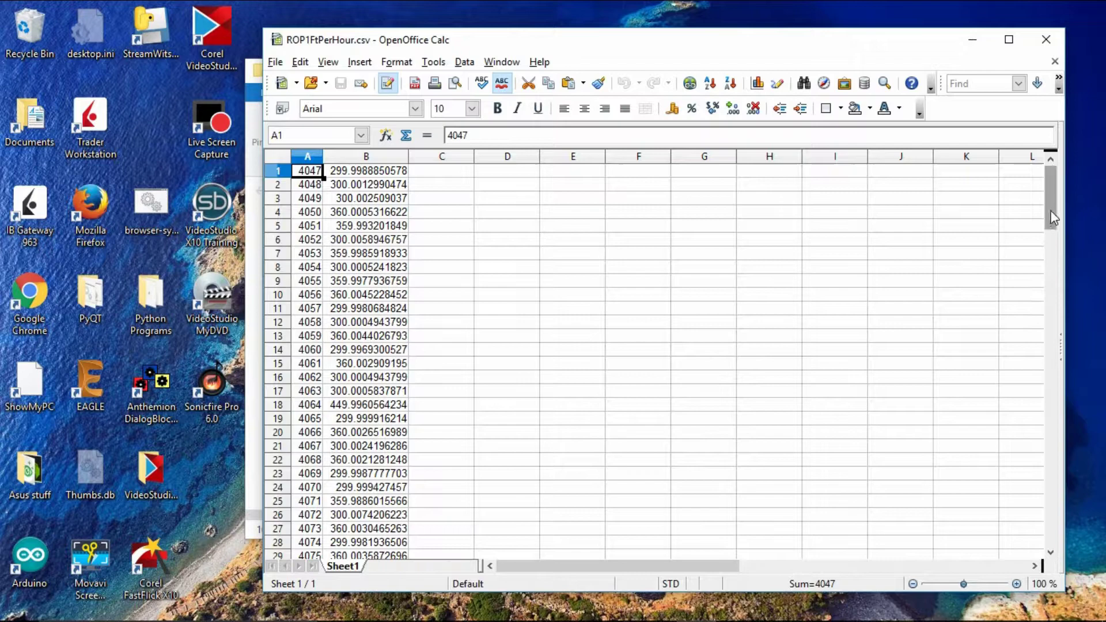
left_click_drag(1051, 201, 1050, 506)
left_click(1062, 34)
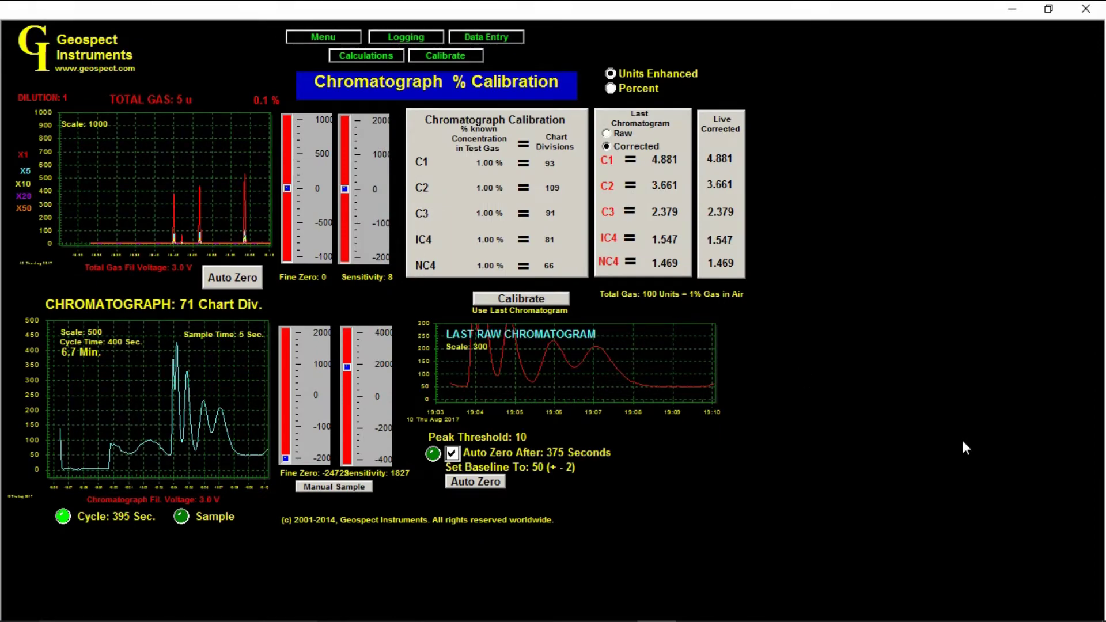
Step: Change the Last Raw Chromatogram chart scale from 300 to 500
left_click(481, 353)
type("5")
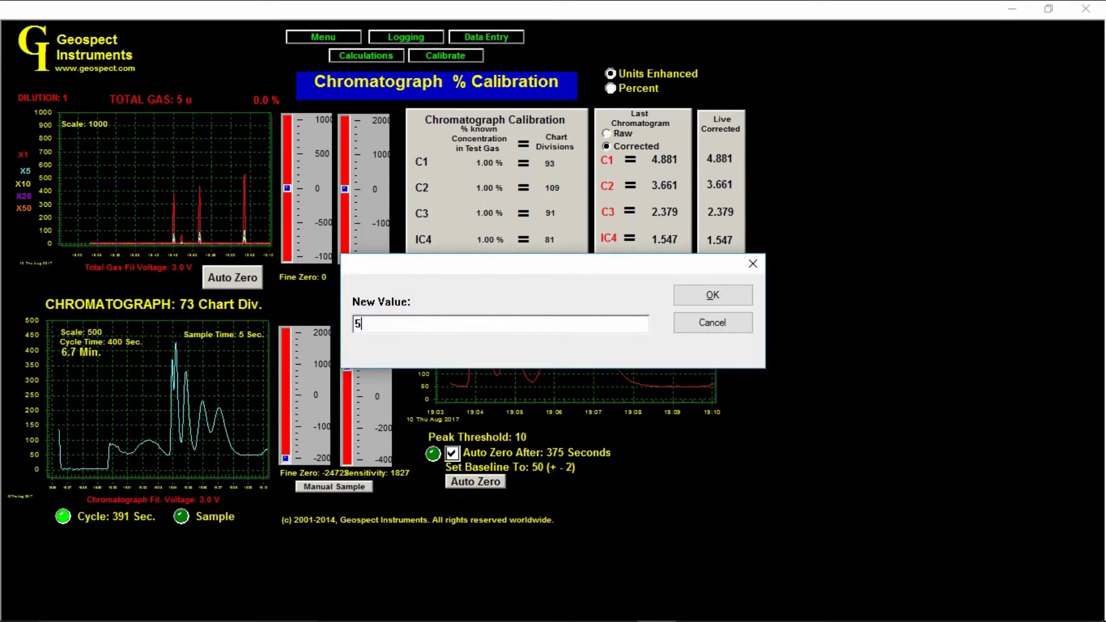
type("00")
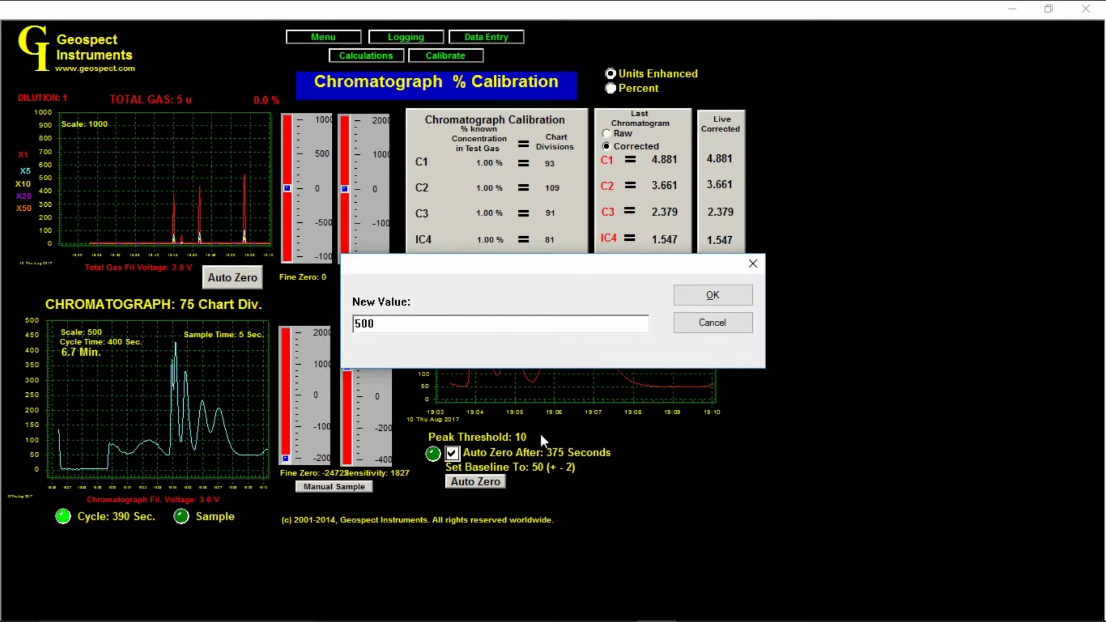
left_click(713, 295)
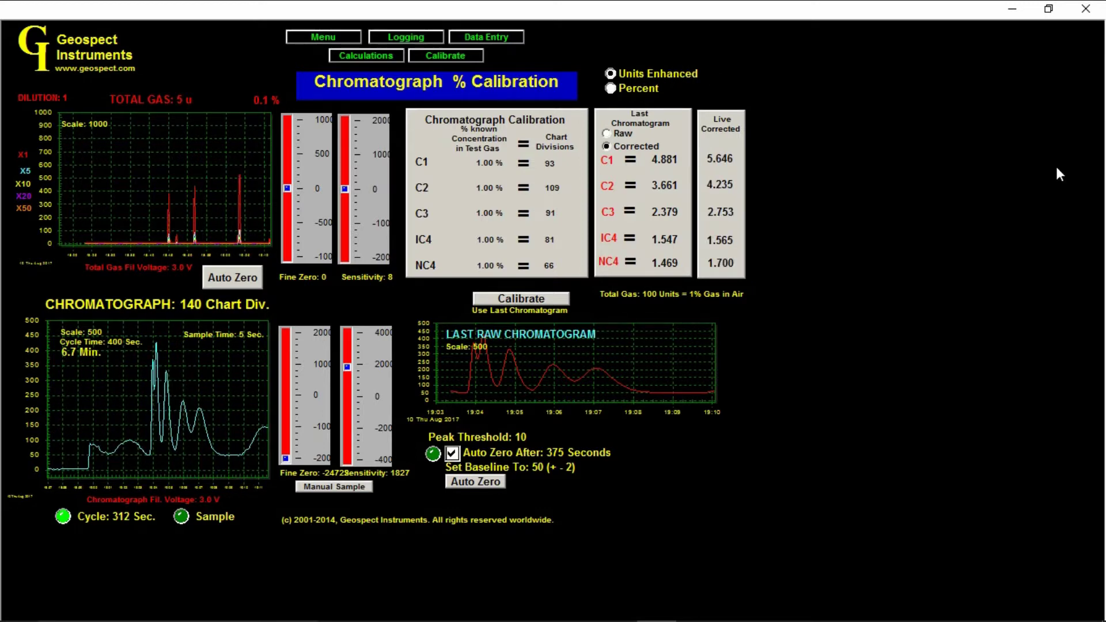
Step: Minimize the calibration window and bring up the Data Entry page showing data at 4226'
left_click(1020, 15)
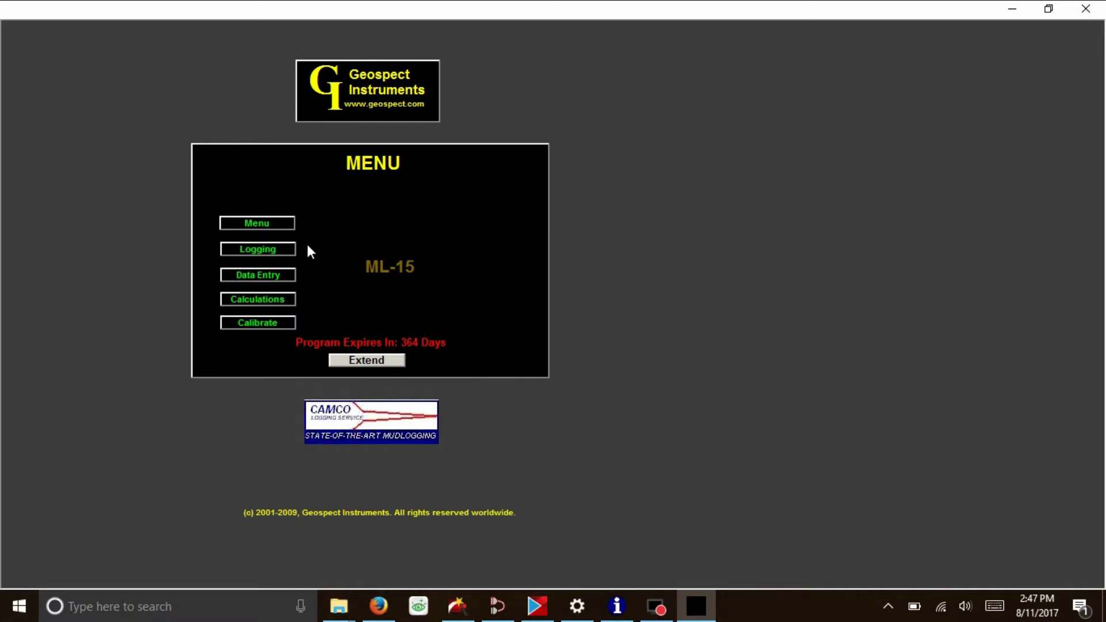
left_click(284, 279)
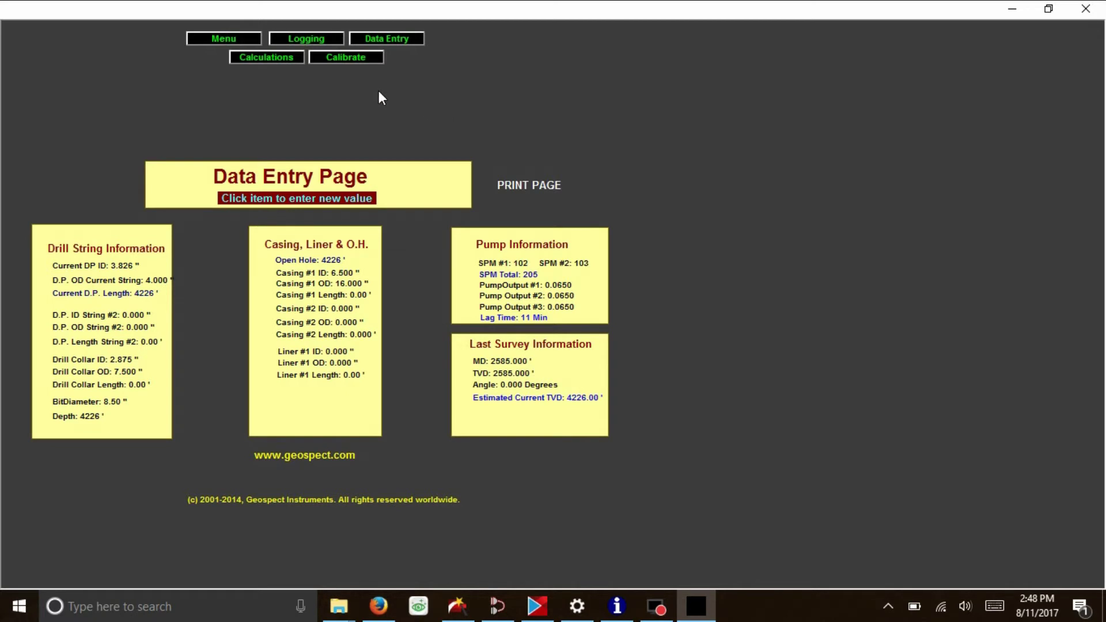
Step: Open the WITS Serial Port Configuration from Calibrate's General Settings, showing 9600 baud, 8-N-1
left_click(358, 60)
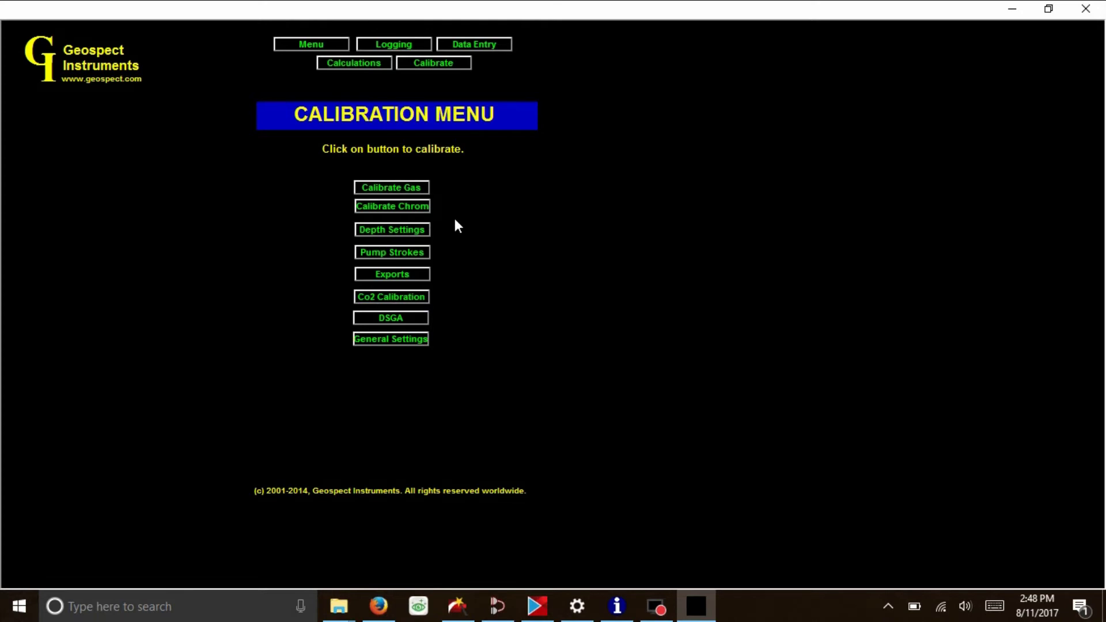
left_click(413, 341)
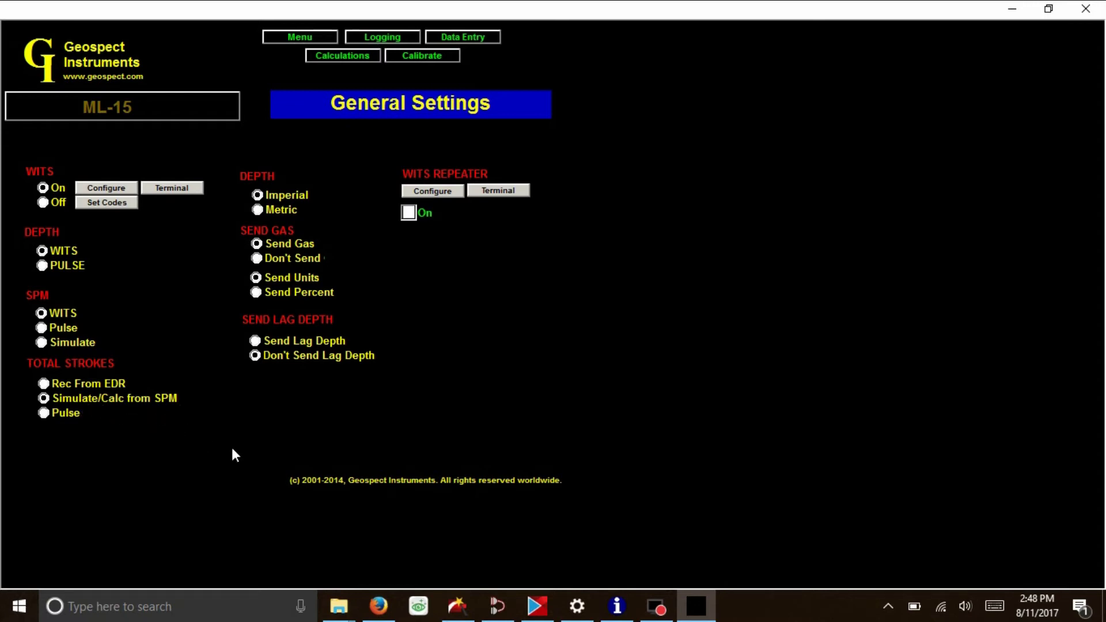
left_click(120, 188)
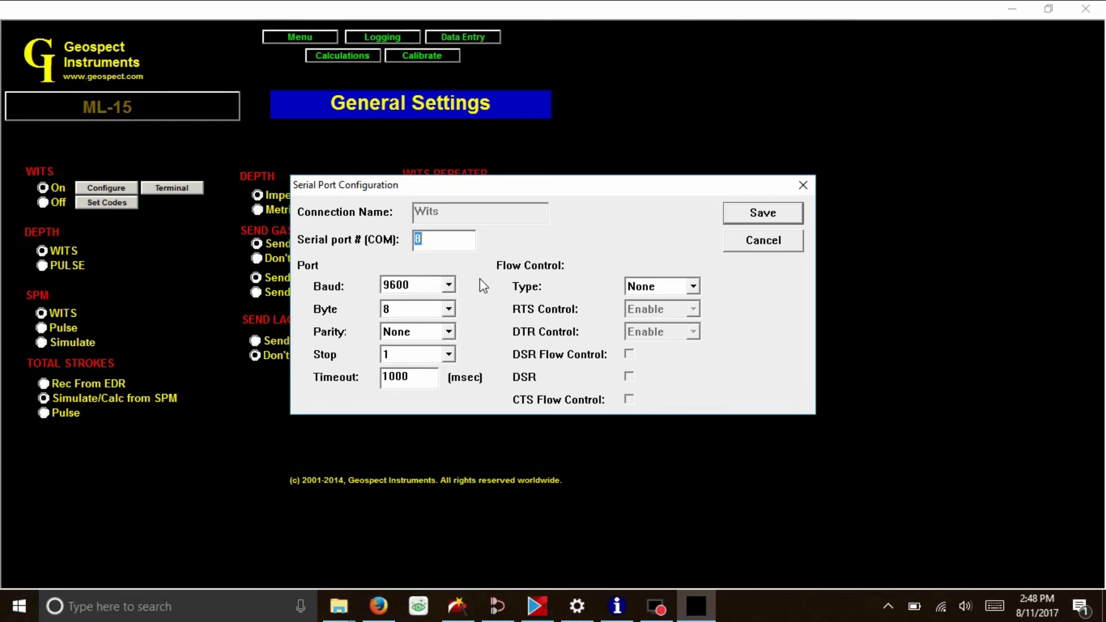
Step: Save the WITS port settings and check live data in the WITS Terminal monitor
left_click(772, 221)
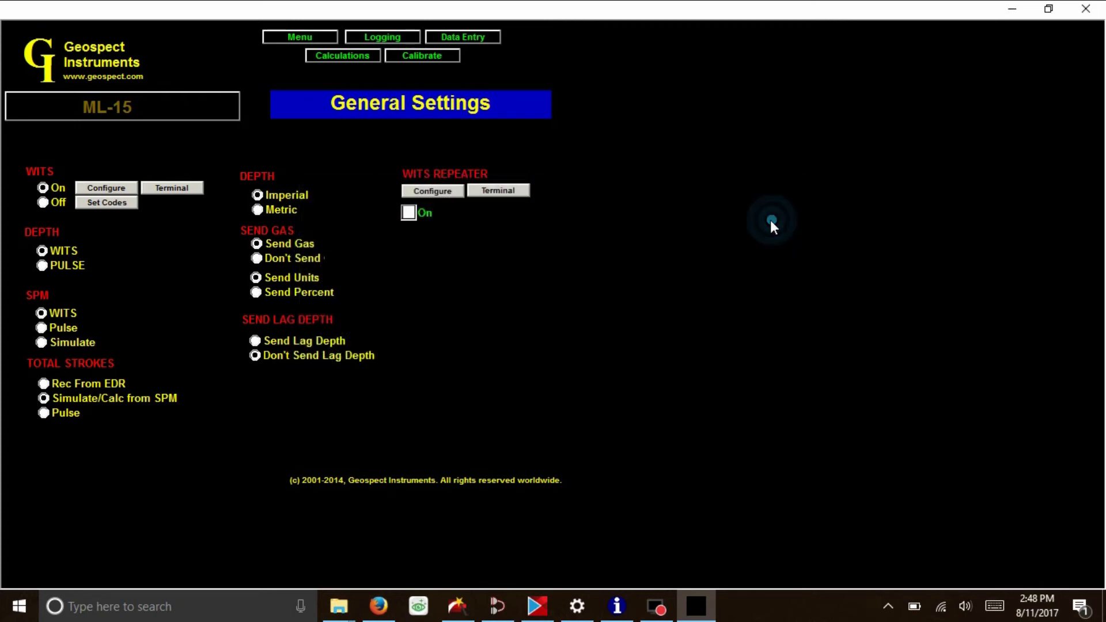
left_click(194, 195)
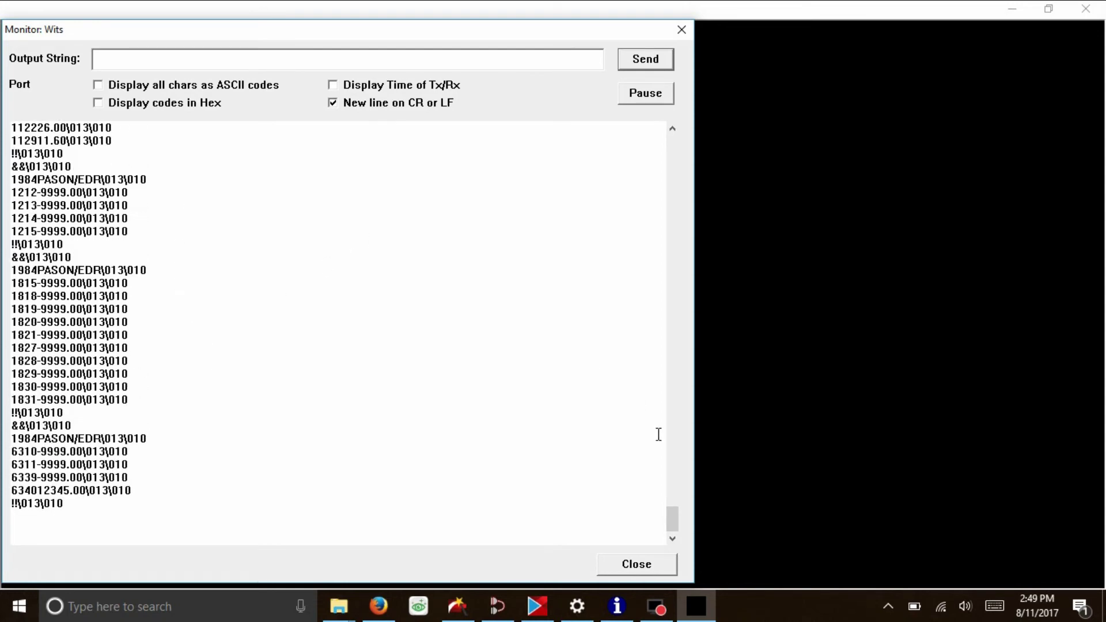
left_click(634, 567)
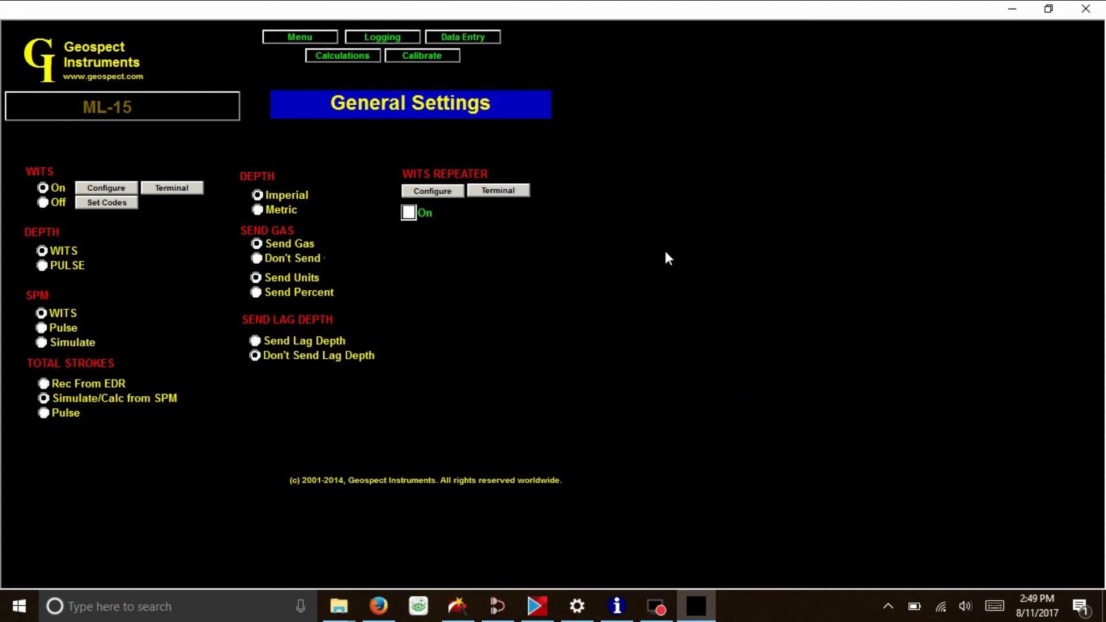
Step: Leave General Settings for the main Menu using the top-bar Menu button
left_click(301, 43)
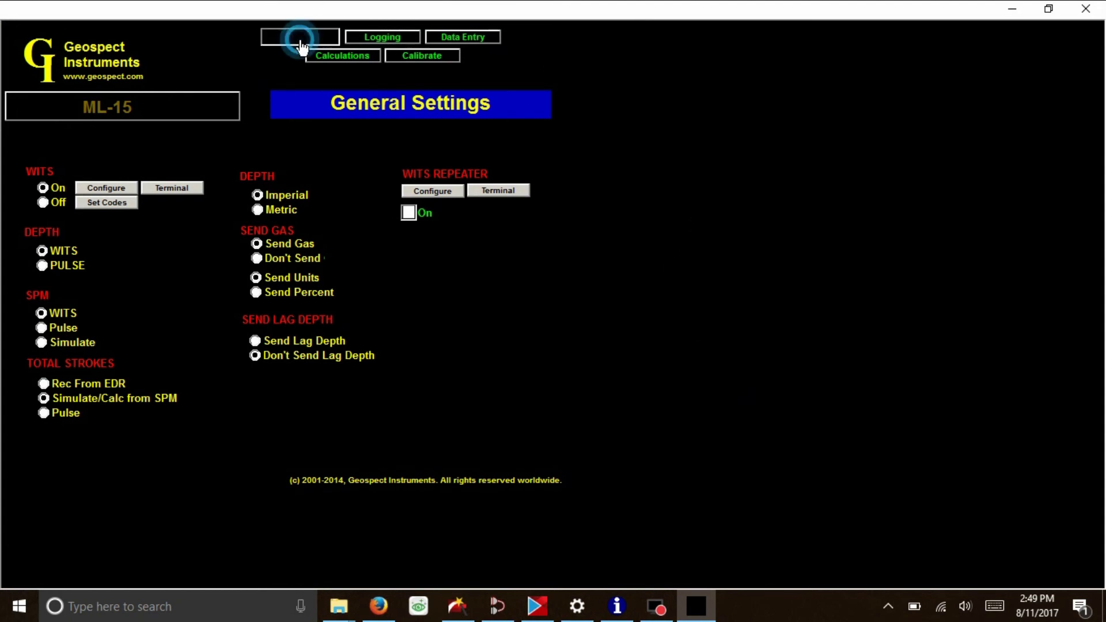